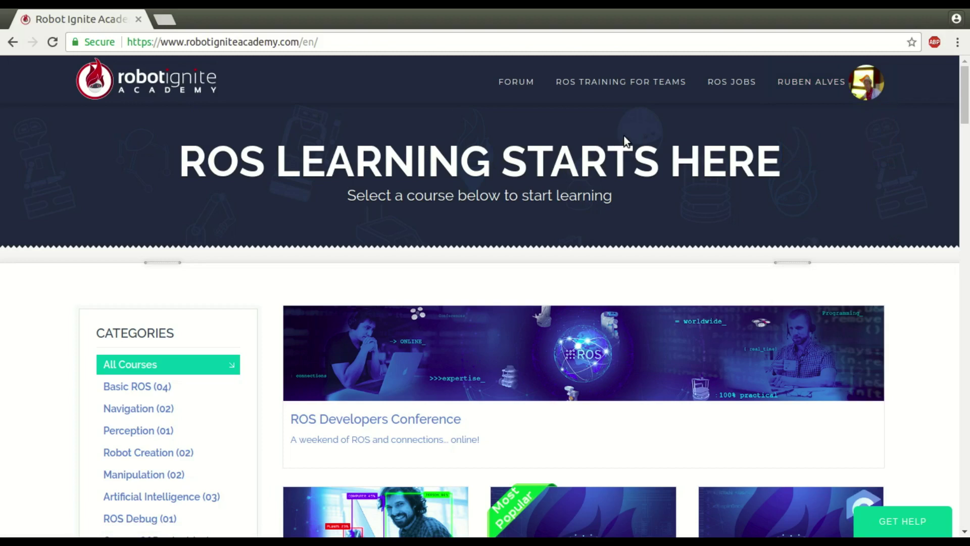
{"action": "scroll", "coordinate": [482, 129], "scroll_direction": "down", "scroll_amount": 3}
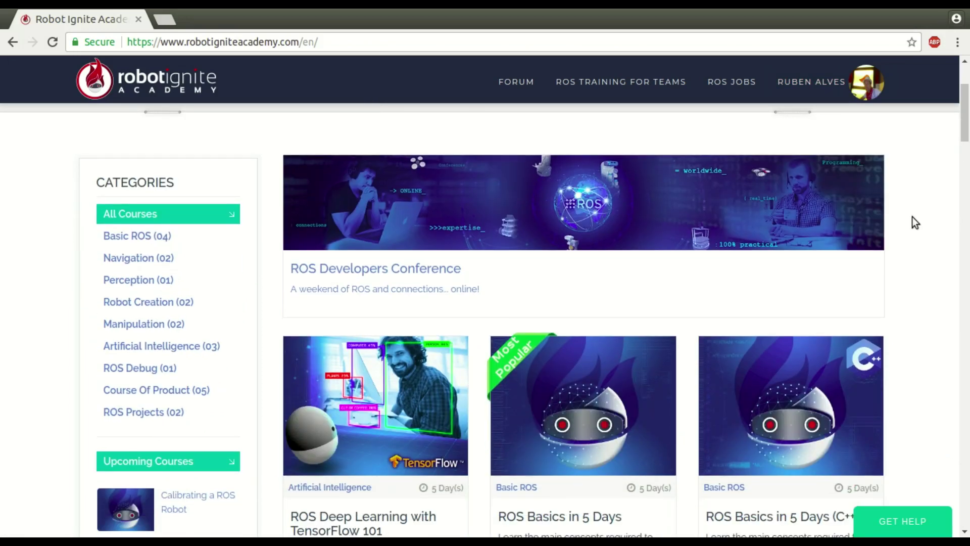
{"action": "scroll", "coordinate": [925, 218], "scroll_direction": "down", "scroll_amount": 2}
{"action": "scroll", "coordinate": [572, 459], "scroll_direction": "down", "scroll_amount": 2}
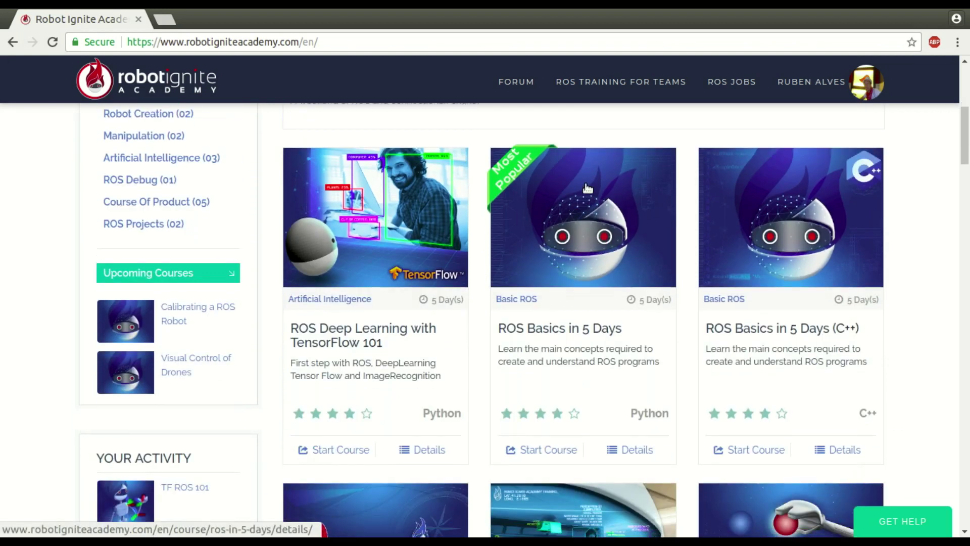
- Launch the ROS Basics in 5 Days course from its catalogue card
{"action": "left_click", "coordinate": [562, 449]}
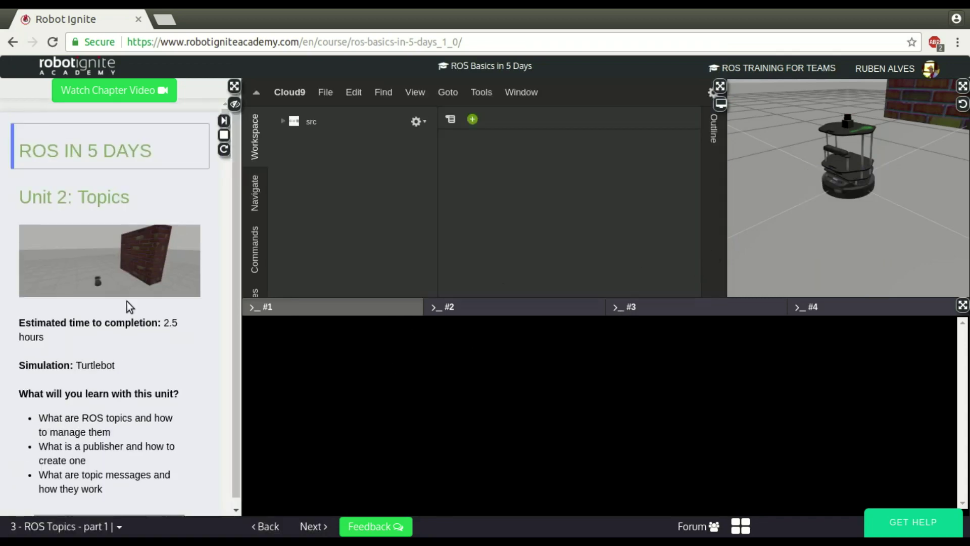
{"action": "scroll", "coordinate": [122, 300], "scroll_direction": "down", "scroll_amount": 3}
{"action": "scroll", "coordinate": [113, 295], "scroll_direction": "up", "scroll_amount": 3}
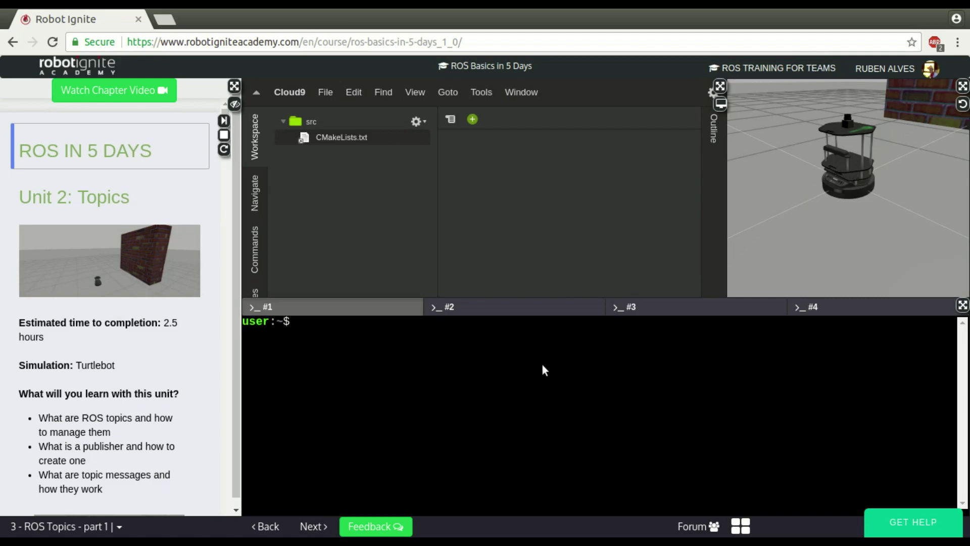
{"action": "type", "text": "ls"}
- Navigate into catkin_ws/src, listing folder contents with ls along the way
{"action": "key", "text": "Return"}
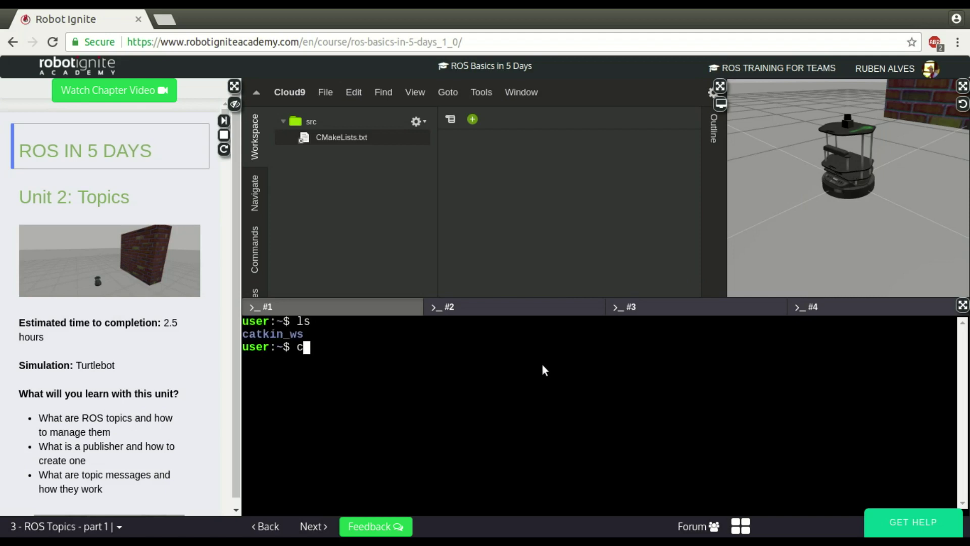
{"action": "type", "text": "cd ca"}
{"action": "key", "text": "Tab"}
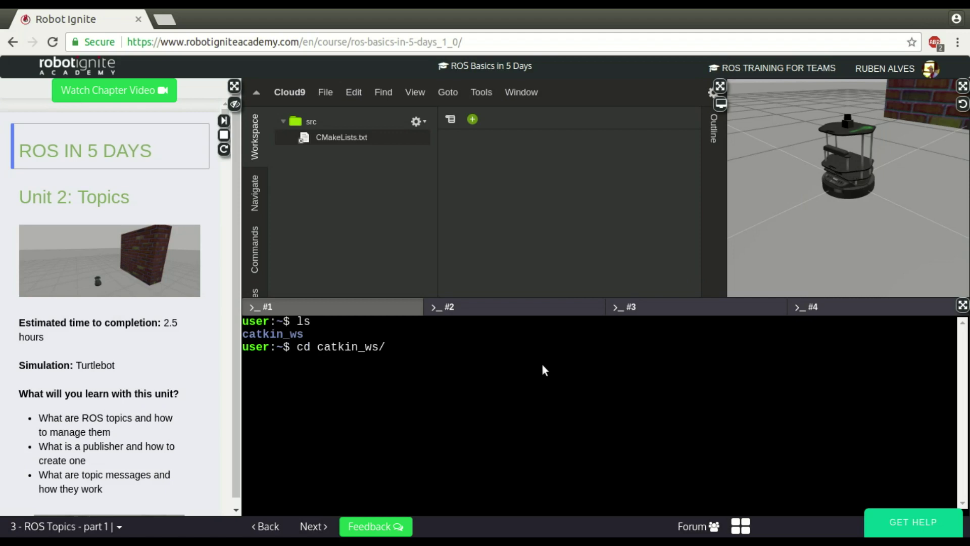
{"action": "key", "text": "Return"}
{"action": "type", "text": "ls"}
{"action": "key", "text": "Return"}
{"action": "type", "text": "cd s"}
{"action": "key", "text": "Tab"}
{"action": "key", "text": "Return"}
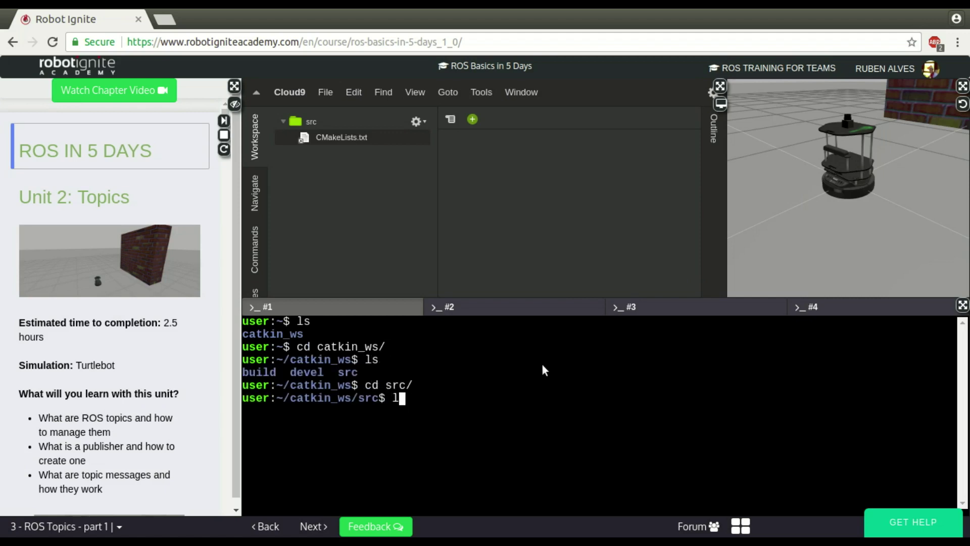
{"action": "type", "text": "ls"}
{"action": "key", "text": "Return"}
{"action": "type", "text": "catkin"}
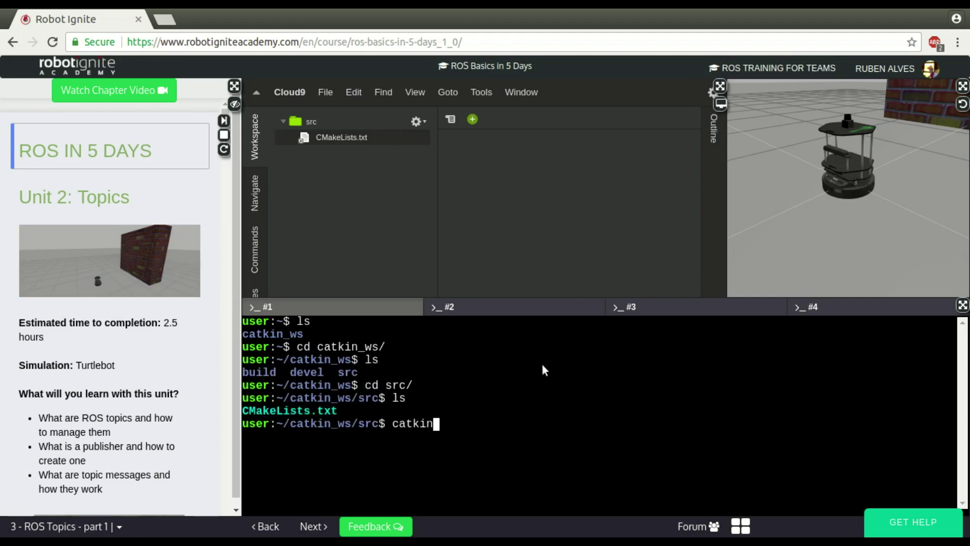
{"action": "type", "text": "c"}
- Run catkin_create_pkg tutorial rospy, correcting typos before executing
{"action": "key", "text": "BackSpace"}
{"action": "type", "text": "_c"}
{"action": "key", "text": "Tab"}
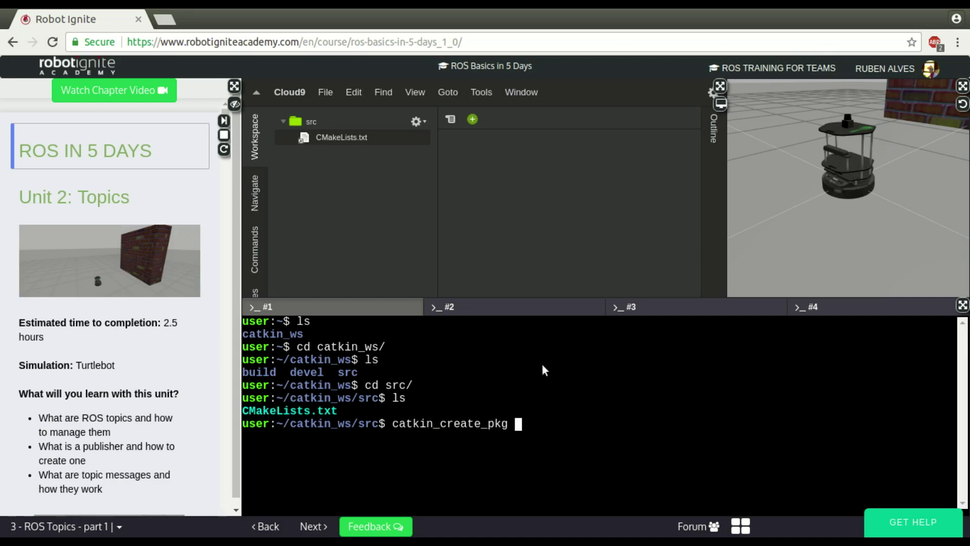
{"action": "type", "text": "tu"}
{"action": "type", "text": "t"}
{"action": "type", "text": "otir"}
{"action": "key", "text": "BackSpace"}
{"action": "key", "text": "BackSpace"}
{"action": "key", "text": "BackSpace"}
{"action": "type", "text": "ri"}
{"action": "type", "text": "al rospy"}
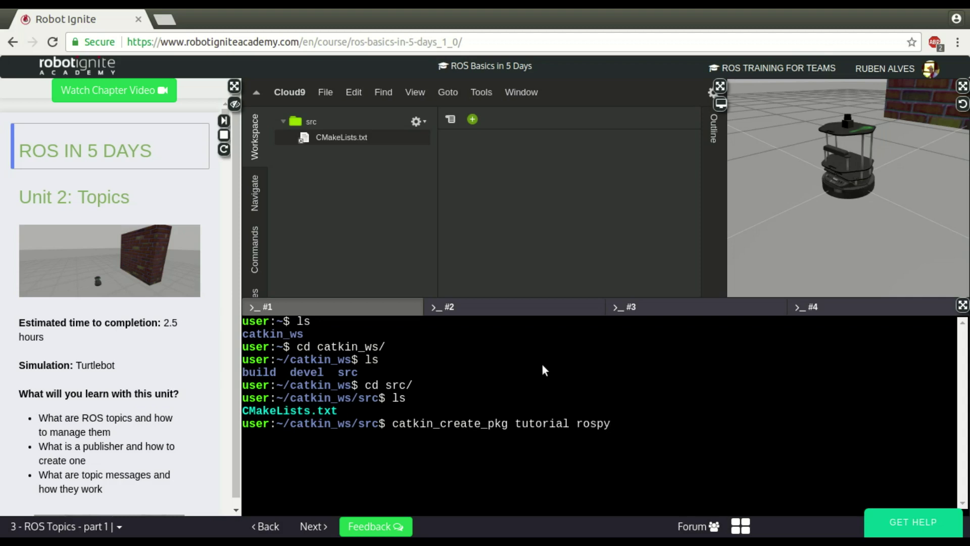
{"action": "key", "text": "Return"}
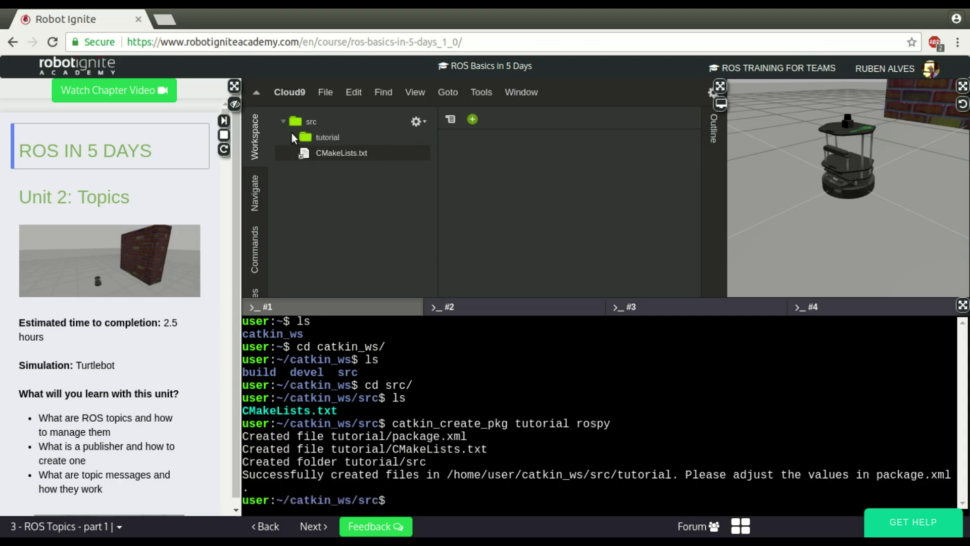
- Create publisher.py under tutorial/src in the file tree and open it in the editor
{"action": "left_click", "coordinate": [294, 137]}
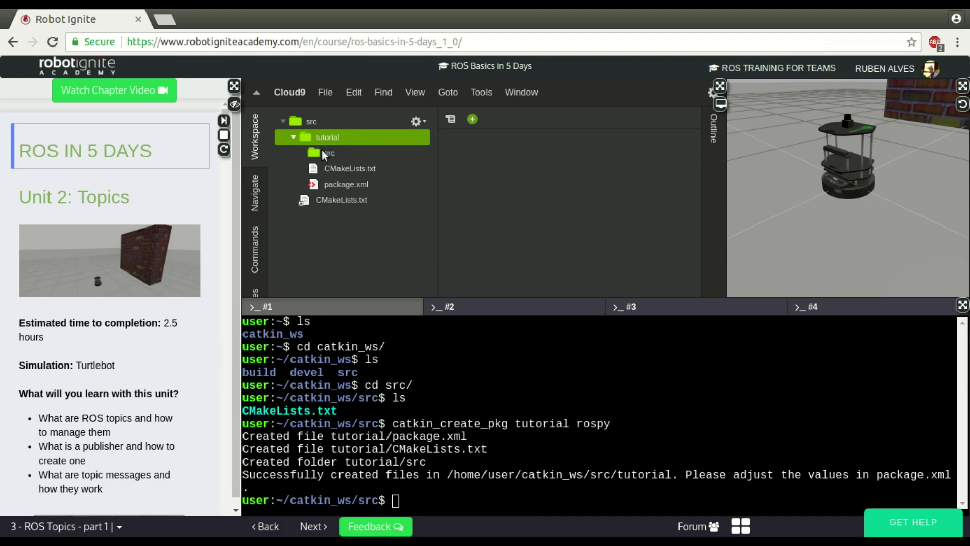
{"action": "right_click", "coordinate": [323, 150]}
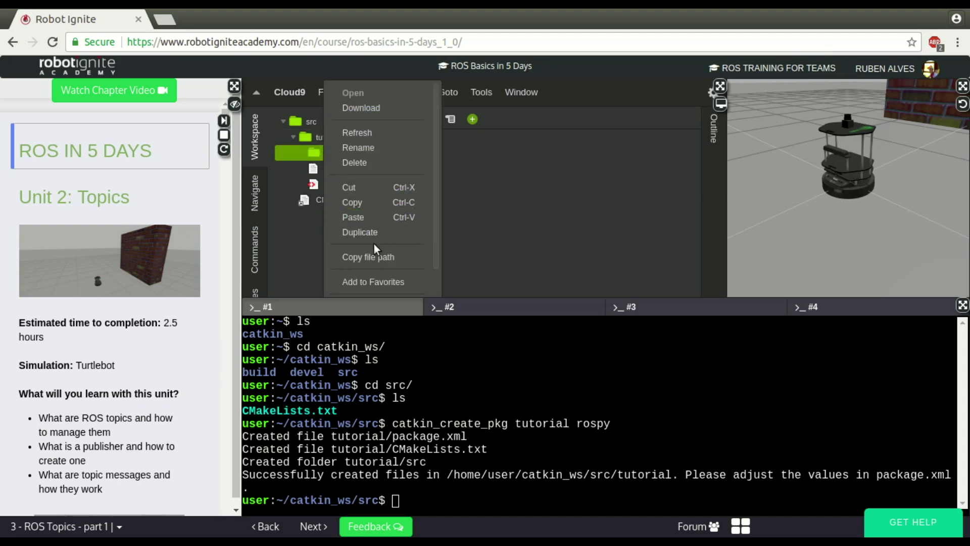
{"action": "scroll", "coordinate": [385, 269], "scroll_direction": "down", "scroll_amount": 1}
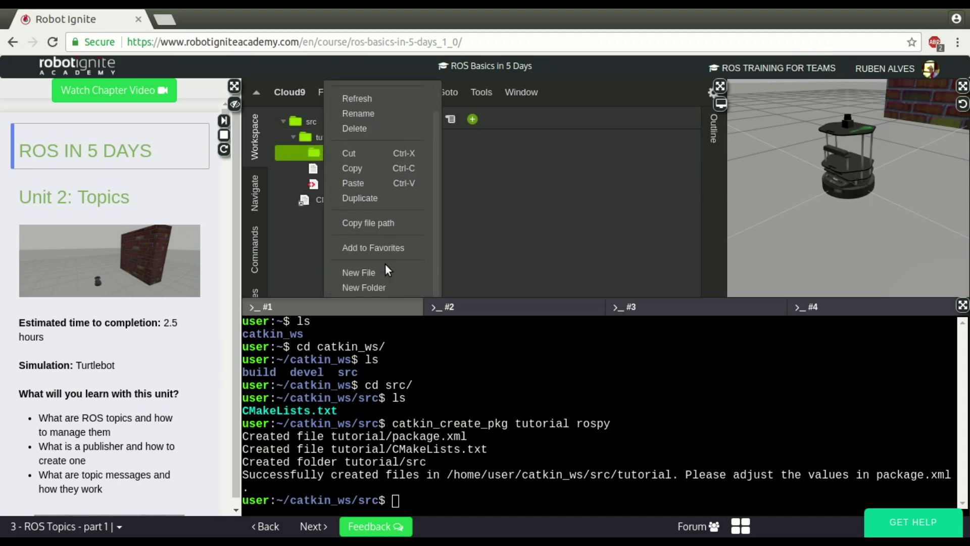
{"action": "left_click", "coordinate": [358, 272]}
{"action": "type", "text": "publis"}
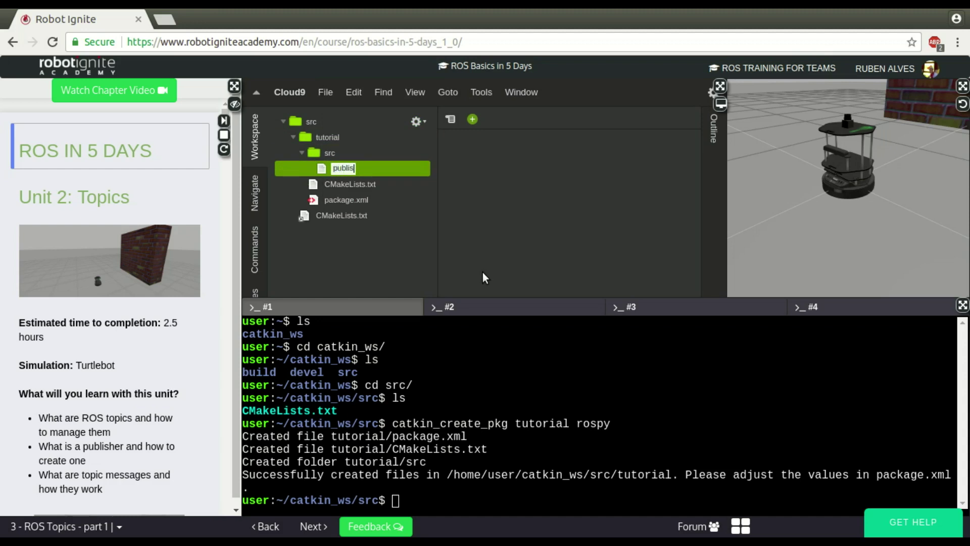
{"action": "type", "text": "her.py"}
{"action": "key", "text": "Return"}
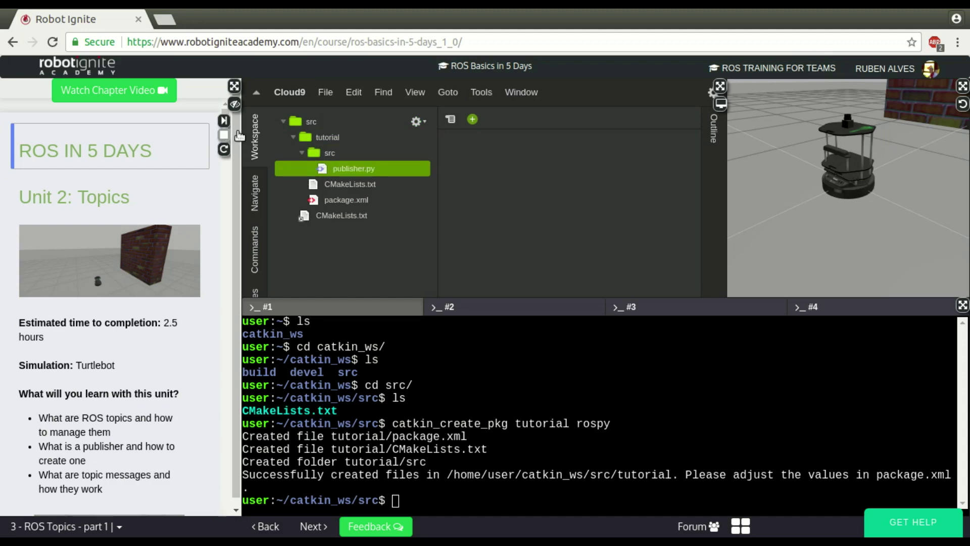
{"action": "double_click", "coordinate": [369, 170]}
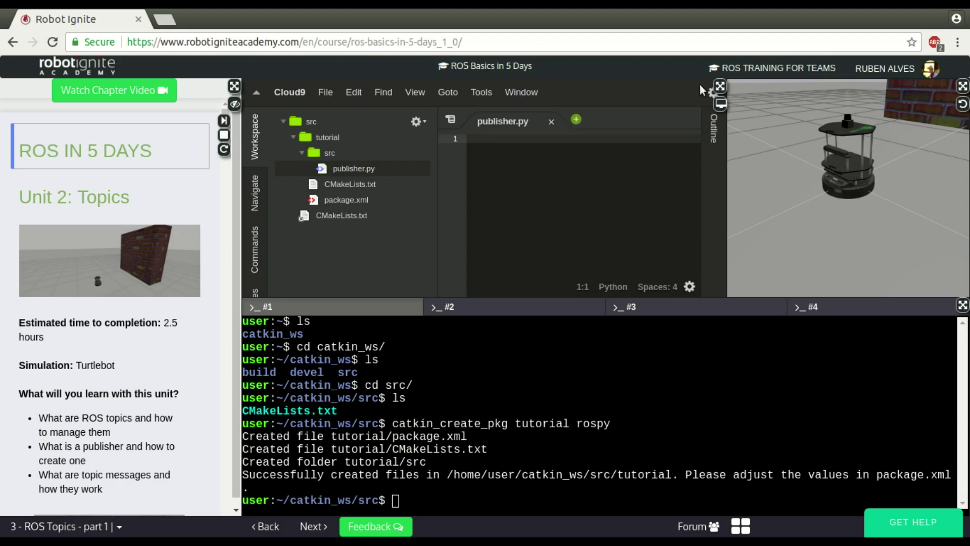
- Maximize the Cloud9 editor and raise its font size three steps from 13
{"action": "left_click", "coordinate": [721, 85]}
{"action": "type", "text": "#"}
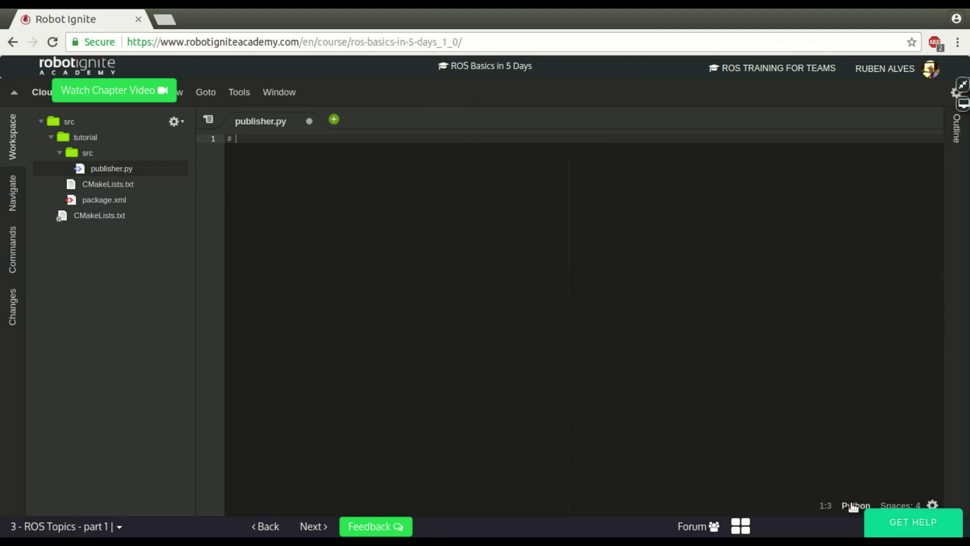
{"action": "left_click", "coordinate": [933, 505]}
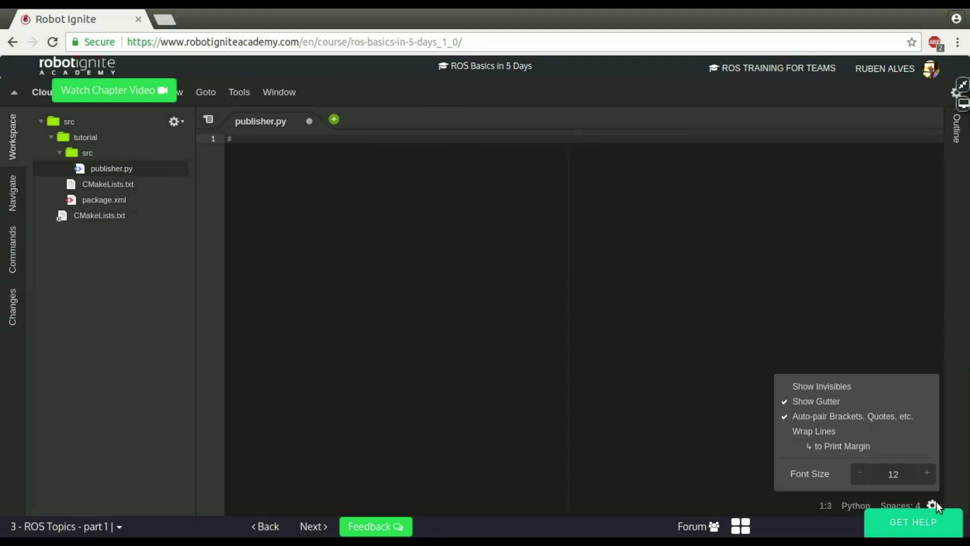
{"action": "left_click", "coordinate": [926, 474]}
{"action": "left_click", "coordinate": [926, 473]}
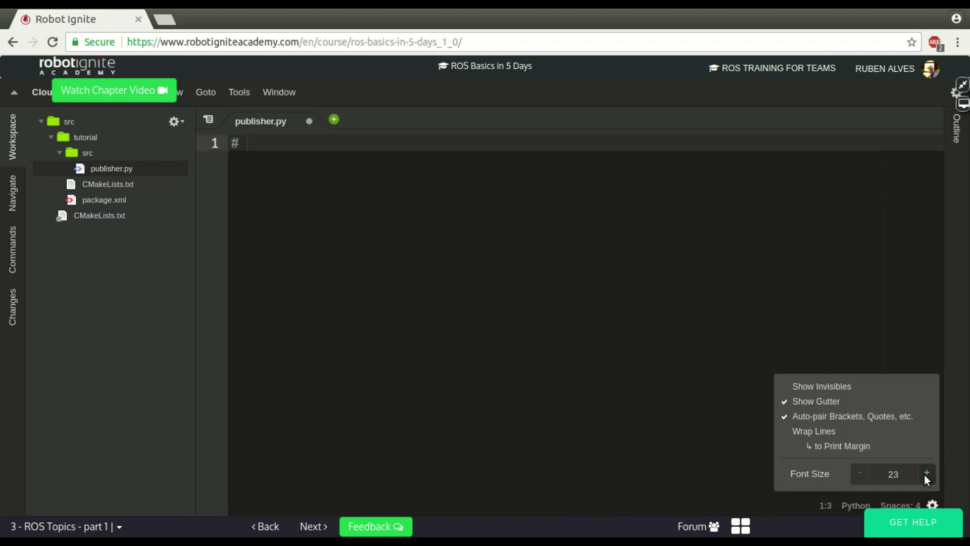
{"action": "left_click", "coordinate": [927, 473]}
{"action": "left_click", "coordinate": [712, 230]}
{"action": "type", "text": "!"}
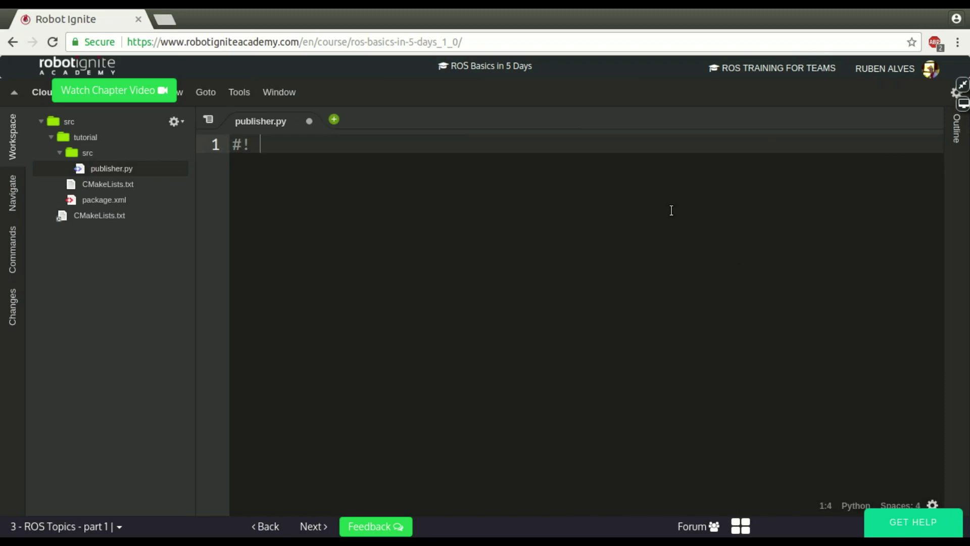
{"action": "type", "text": "/usr/bin"}
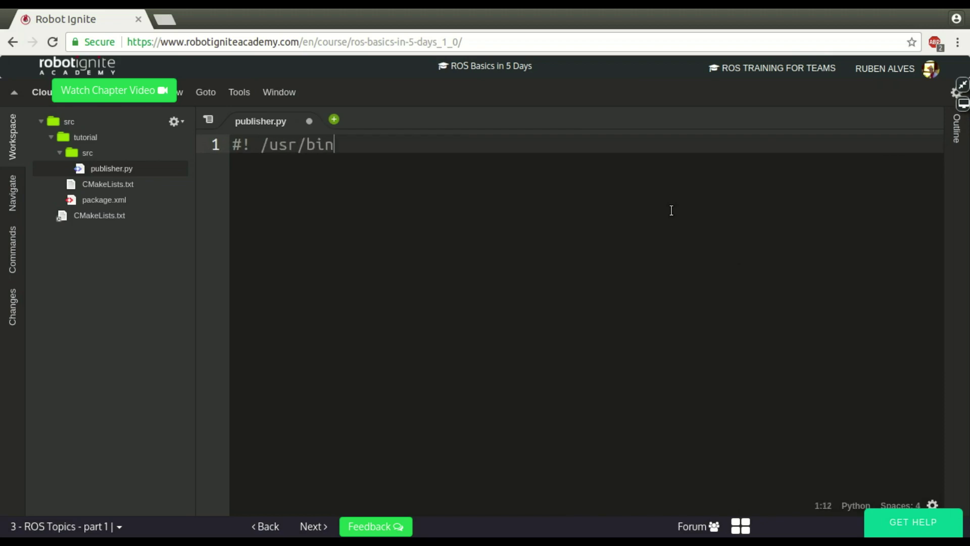
{"action": "type", "text": "q"}
- Add the python shebang and import rospy and String from std_msgs
{"action": "key", "text": "BackSpace"}
{"action": "type", "text": "/env pyth"}
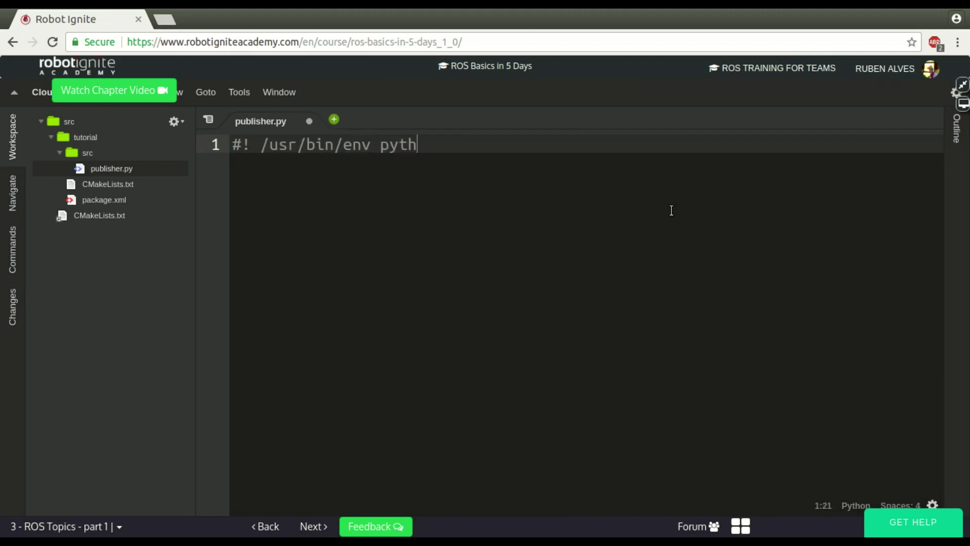
{"action": "type", "text": "on"}
{"action": "key", "text": "Return"}
{"action": "key", "text": "Return"}
{"action": "type", "text": "ro"}
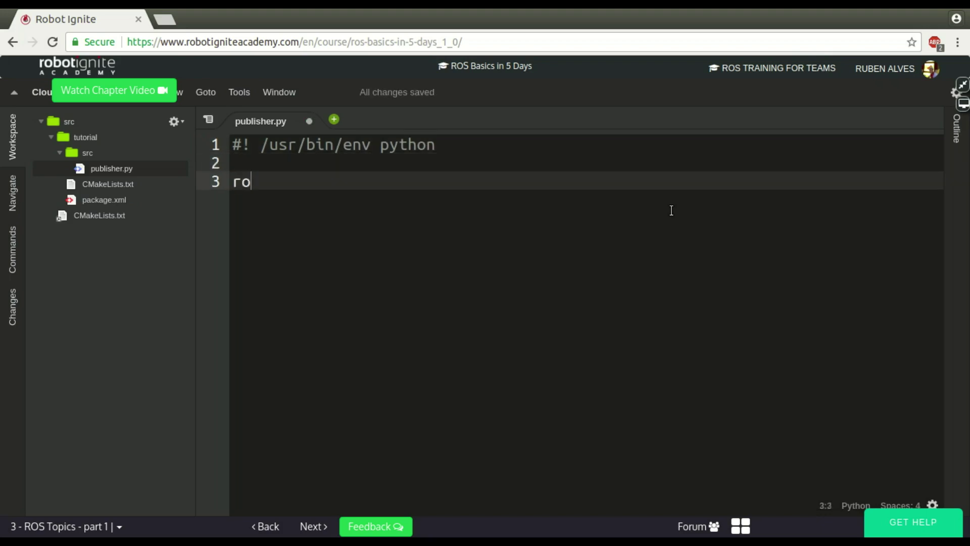
{"action": "type", "text": "spy "}
{"action": "type", "text": "import"}
{"action": "key", "text": "End"}
{"action": "key", "text": "Return"}
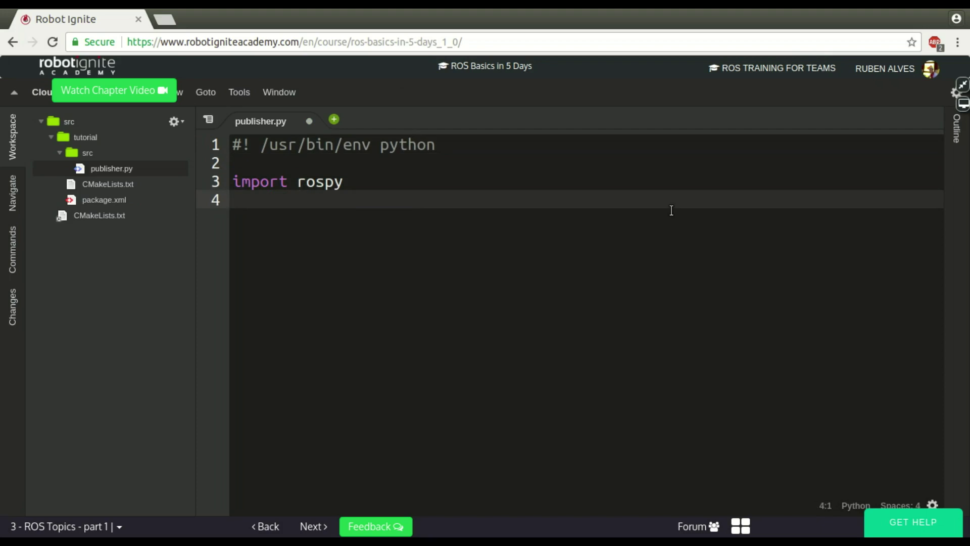
{"action": "type", "text": "from "}
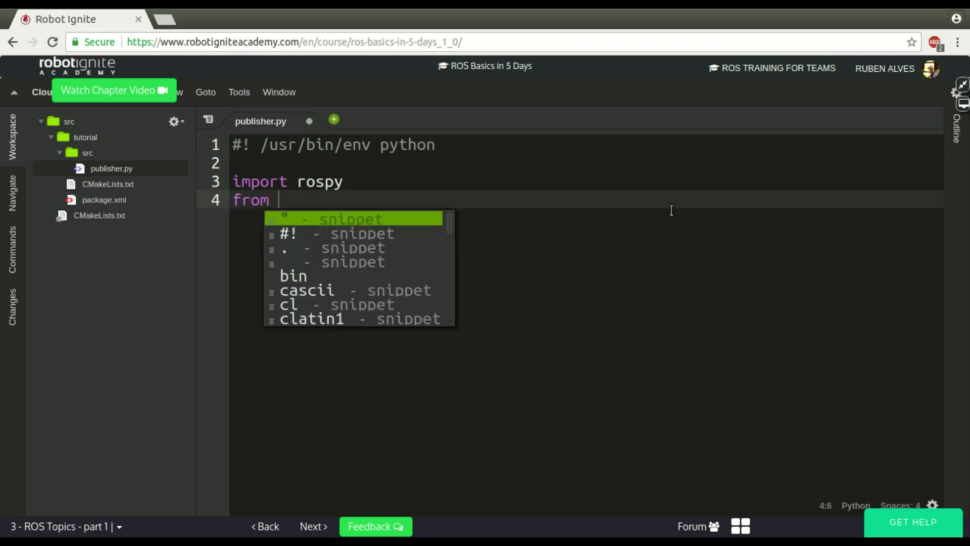
{"action": "type", "text": "std_msgs.msg i"}
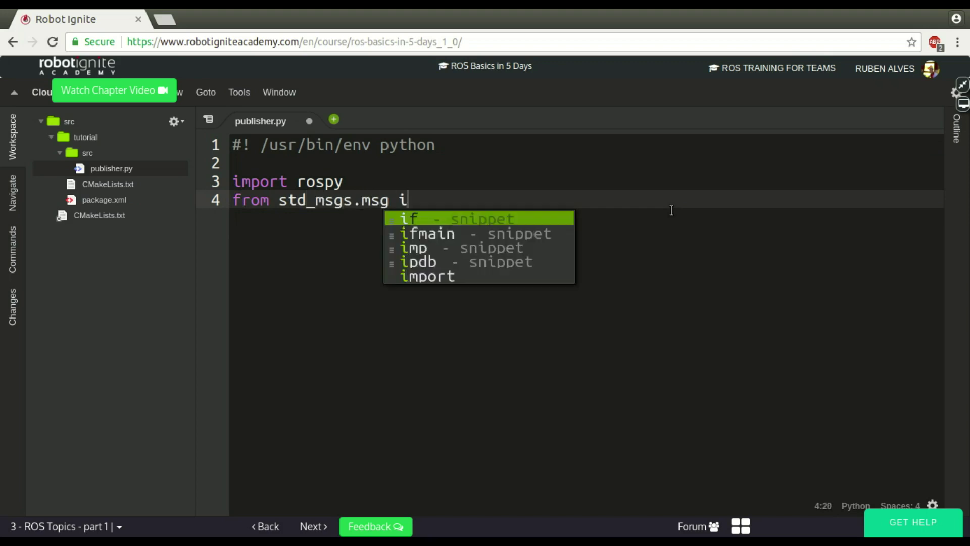
{"action": "type", "text": "mport String"}
{"action": "key", "text": "Return"}
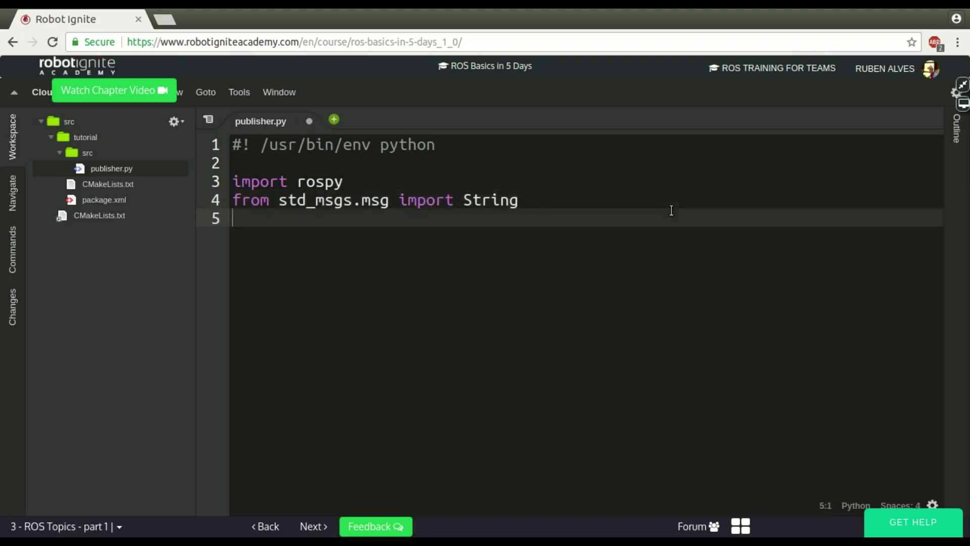
{"action": "key", "text": "Return"}
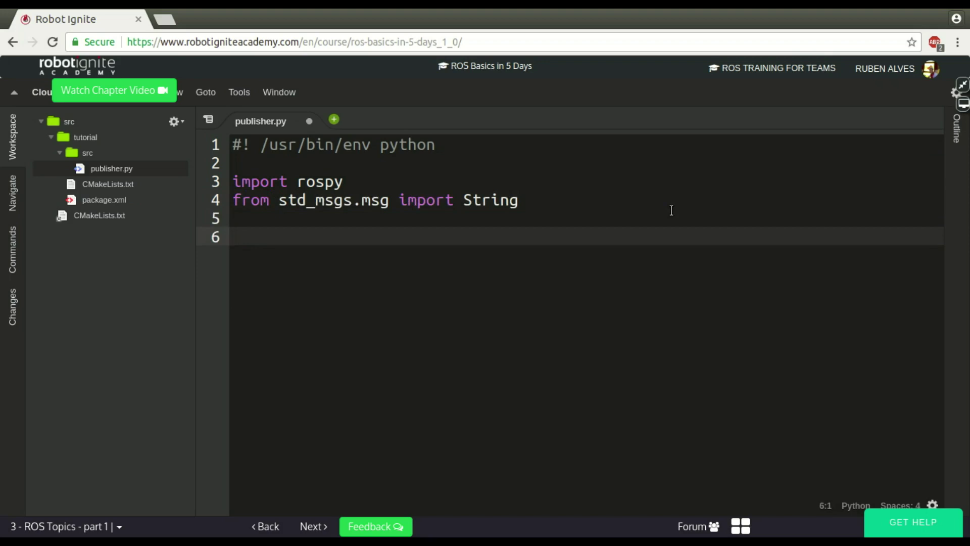
{"action": "type", "text": "rospy."}
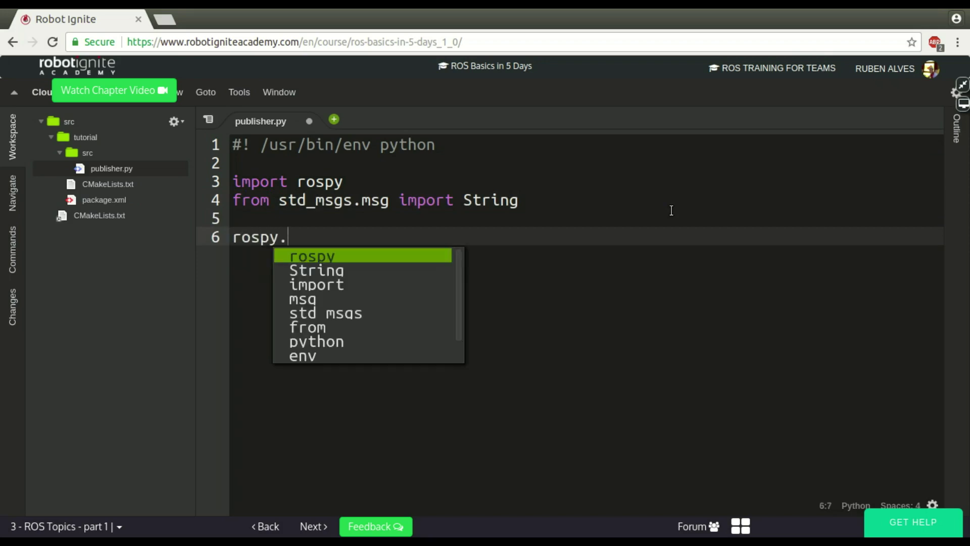
{"action": "type", "text": "init_nod"}
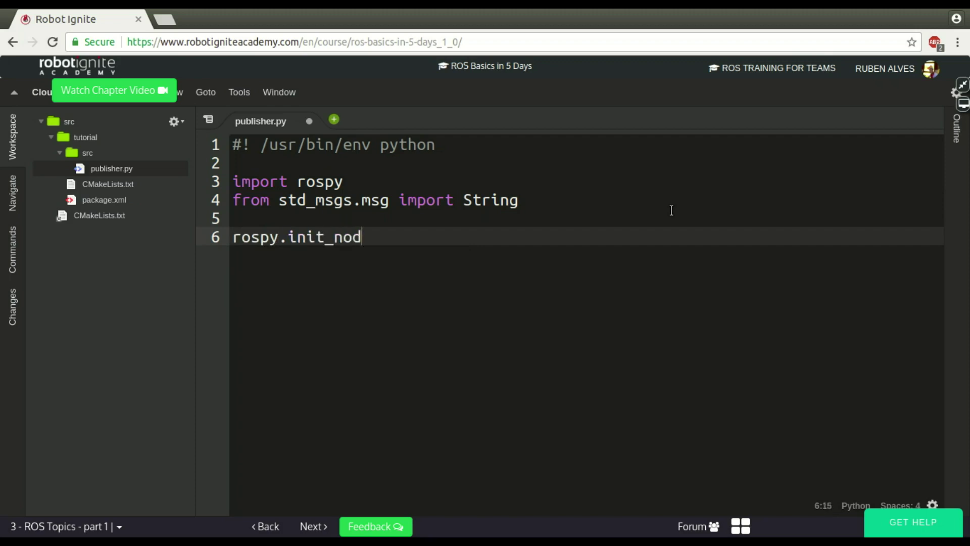
{"action": "type", "text": "e('"}
{"action": "type", "text": "tutorial"}
- Add rospy.init_node('tutorial') and a '/say_hello' String publisher with queue_size=1
{"action": "key", "text": "End"}
{"action": "key", "text": "Return"}
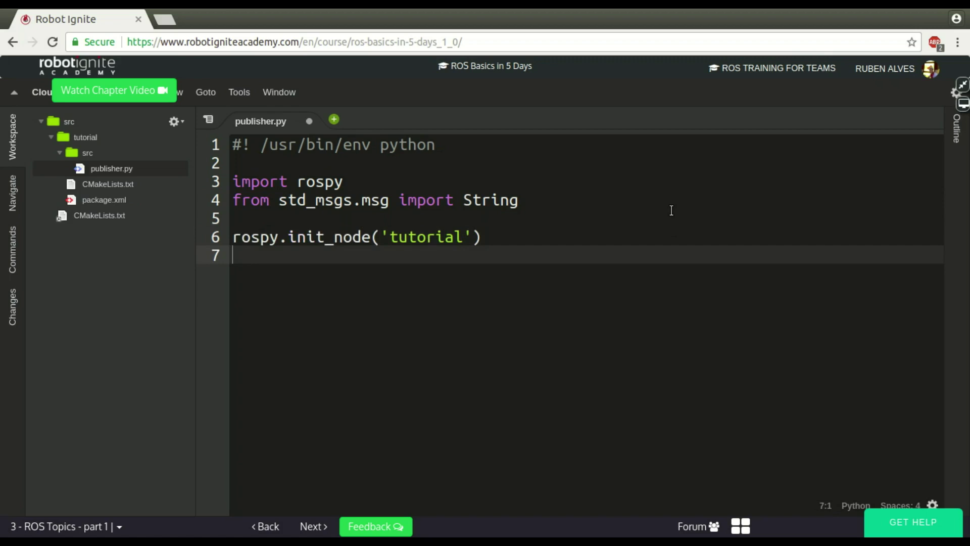
{"action": "key", "text": "Return"}
{"action": "type", "text": "publis"}
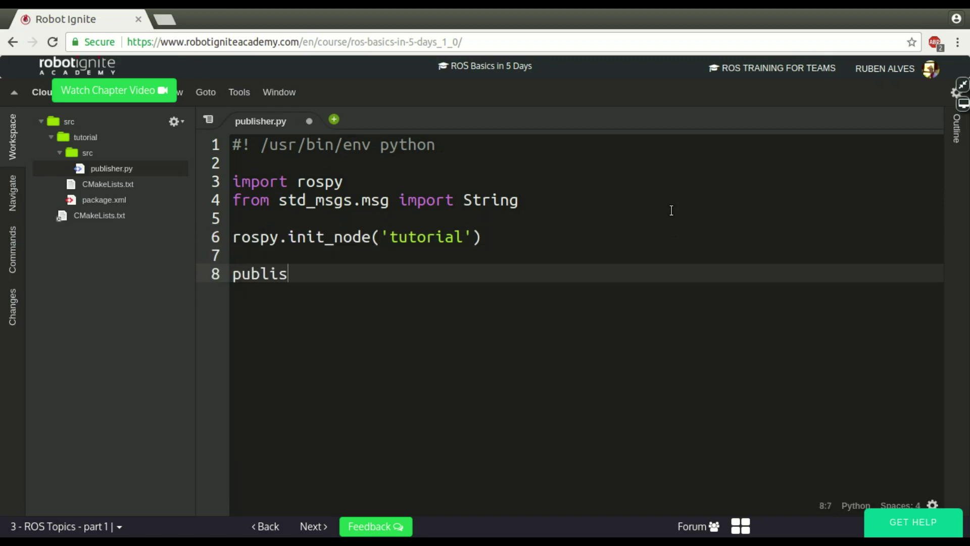
{"action": "type", "text": "her = "}
{"action": "type", "text": "rospy.Publis"}
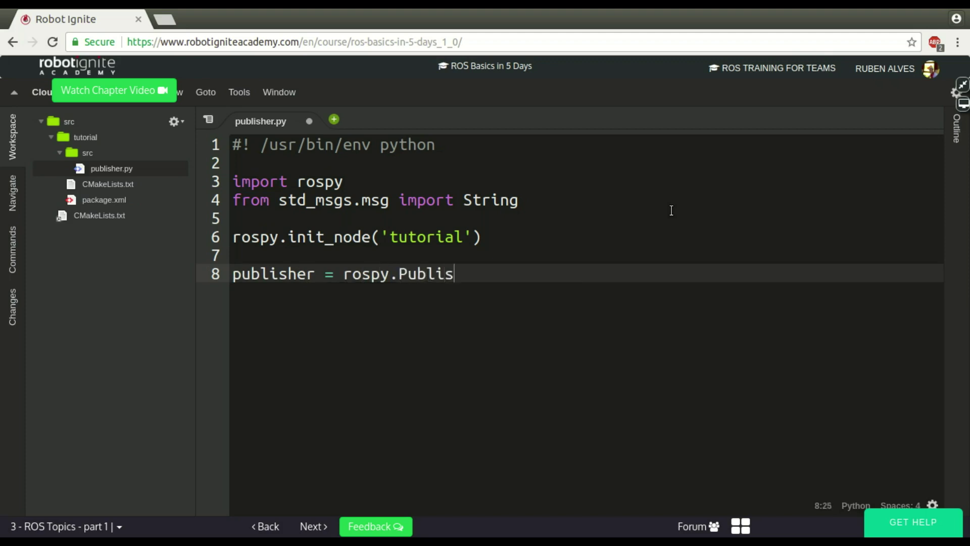
{"action": "type", "text": "her('/"}
{"action": "type", "text": "say_h"}
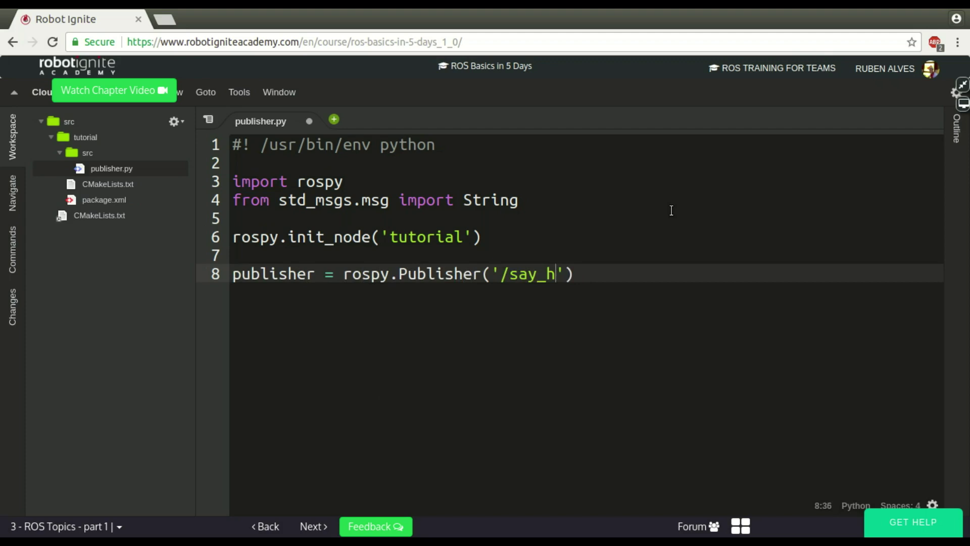
{"action": "type", "text": "ellp"}
{"action": "key", "text": "BackSpace"}
{"action": "type", "text": "o'"}
{"action": "type", "text": ", St"}
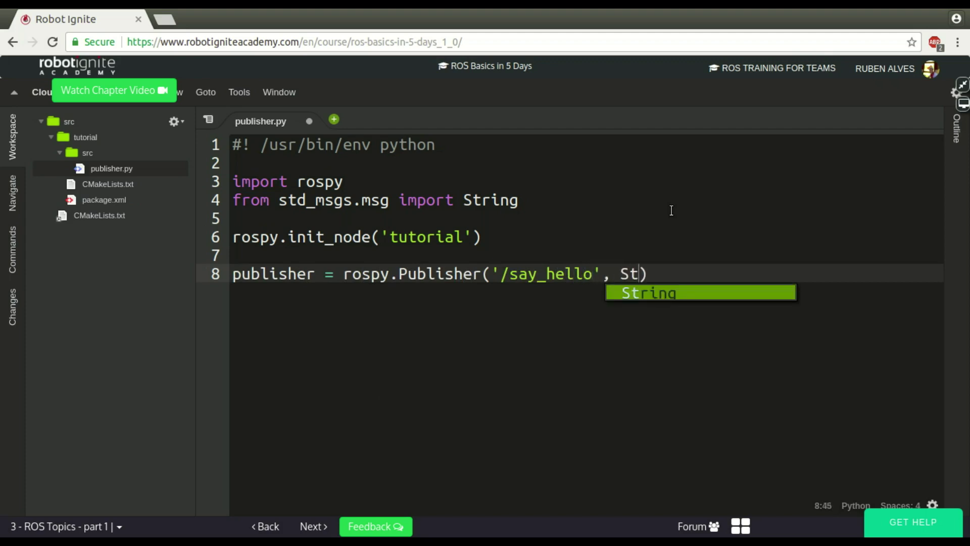
{"action": "type", "text": "ring, "}
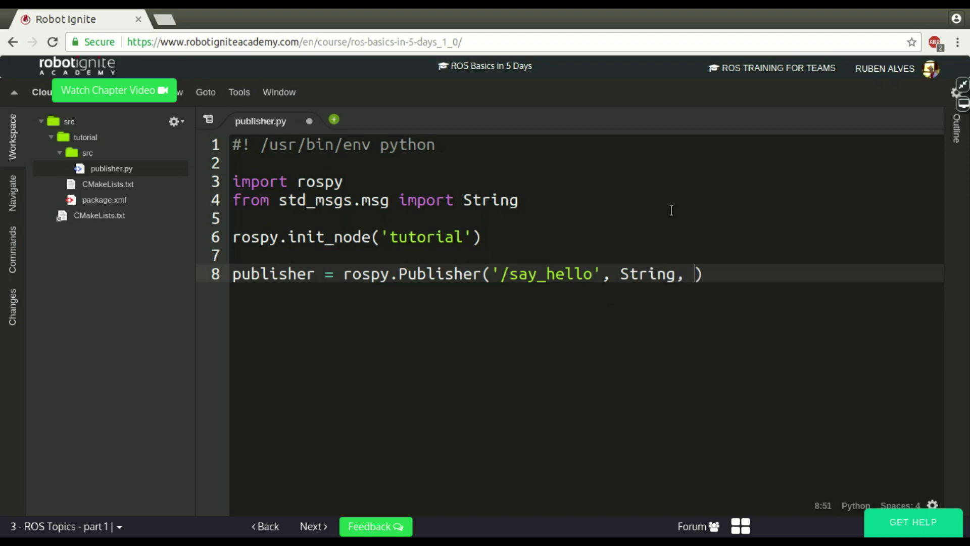
{"action": "type", "text": "queue_s"}
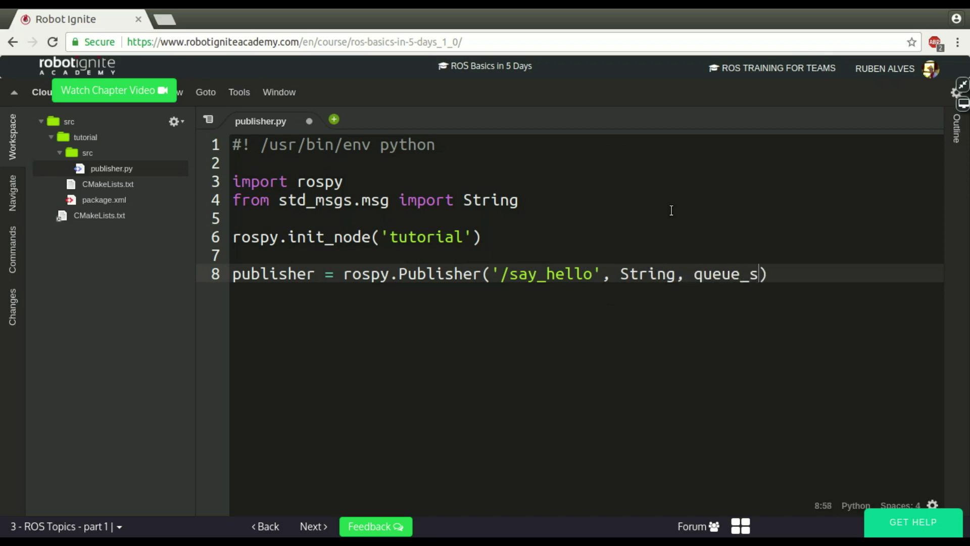
{"action": "type", "text": "ize=1"}
{"action": "key", "text": "End"}
{"action": "key", "text": "Return"}
{"action": "key", "text": "Return"}
- Add rate = rospy.Rate(3) with a '# 3hz' comment on line 9
{"action": "key", "text": "Up"}
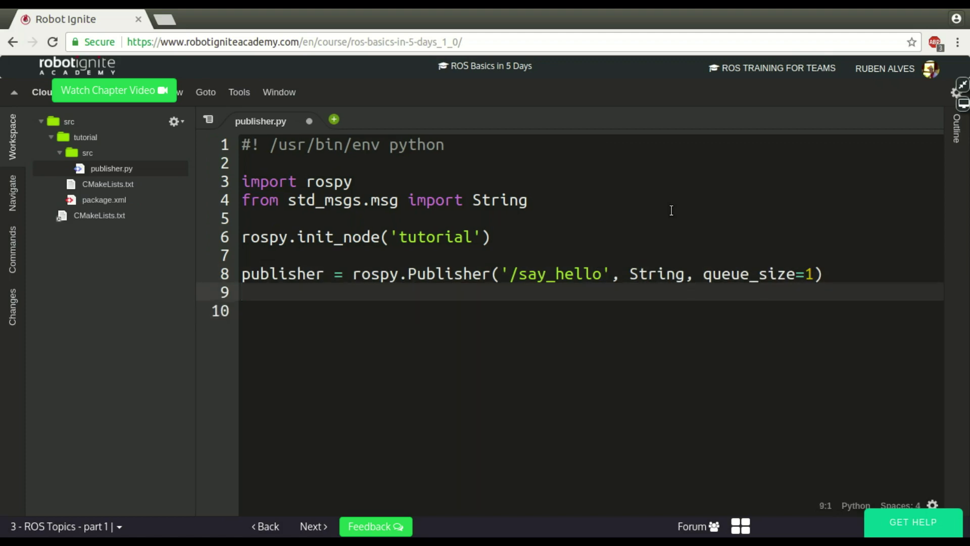
{"action": "type", "text": "raet = "}
{"action": "type", "text": "rospy.Rate("}
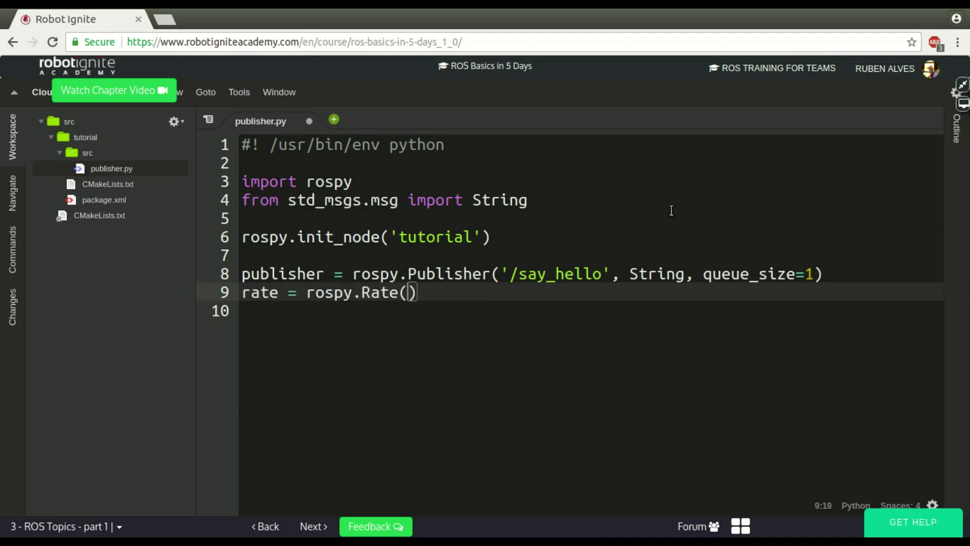
{"action": "type", "text": "3"}
{"action": "type", "text": " # 3hz"}
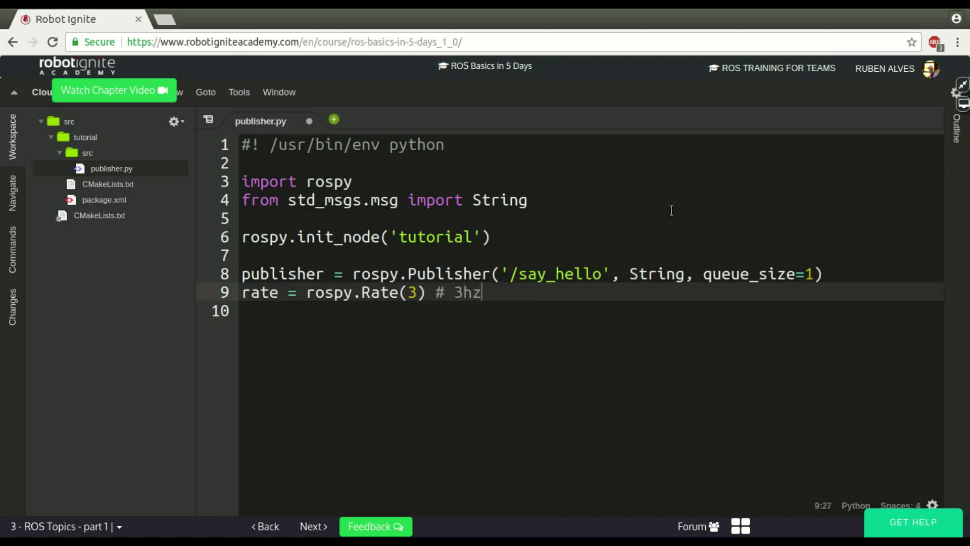
{"action": "key", "text": "Return"}
{"action": "key", "text": "Return"}
{"action": "type", "text": "while "}
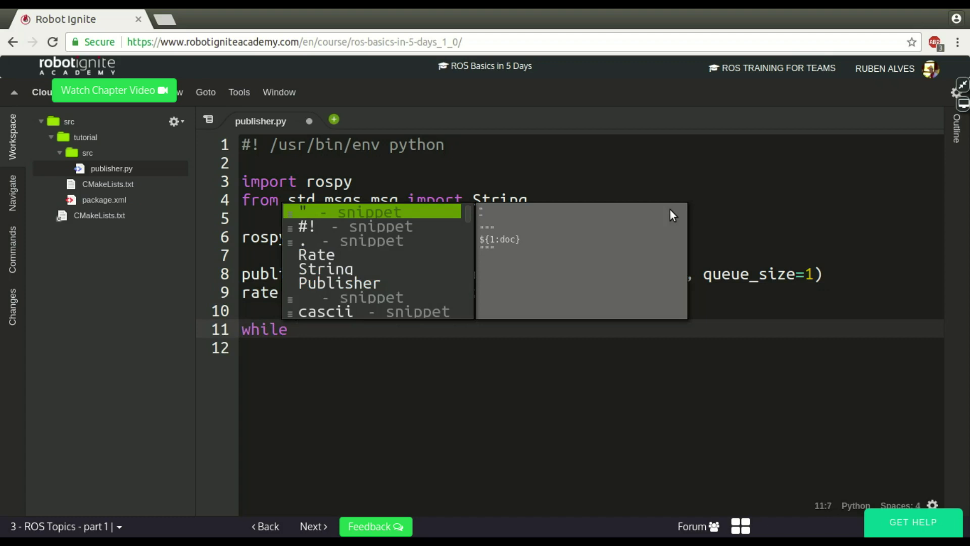
{"action": "type", "text": "not ros"}
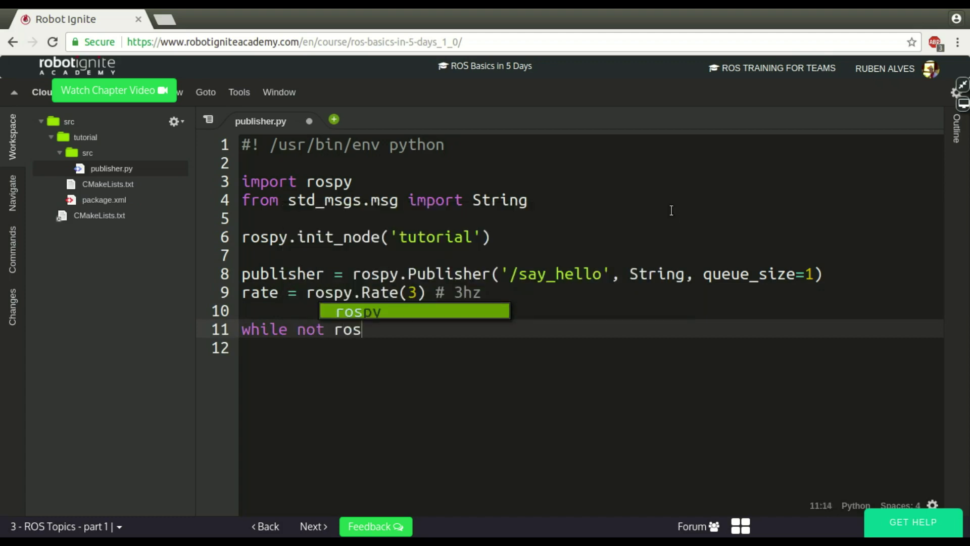
{"action": "type", "text": "py.is_"}
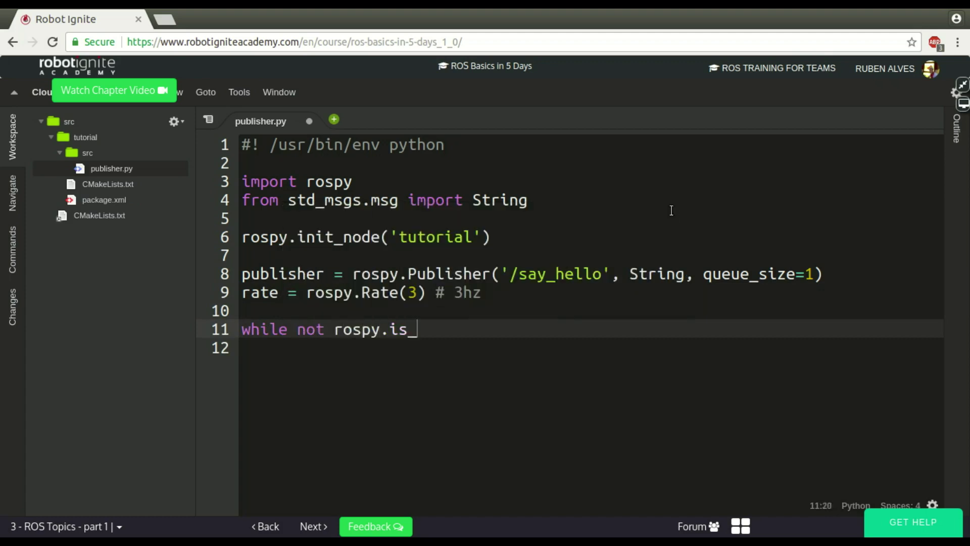
{"action": "type", "text": "t"}
- Write the while not rospy.is_shutdown() loop that publishes 'Hey!'
{"action": "key", "text": "BackSpace"}
{"action": "type", "text": "shutdown"}
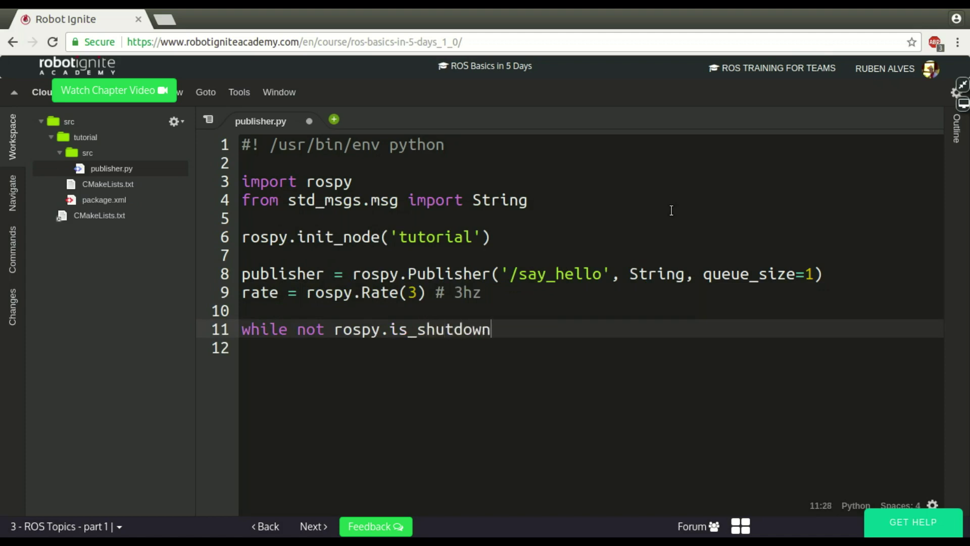
{"action": "type", "text": "():"}
{"action": "key", "text": "Return"}
{"action": "type", "text": "publ"}
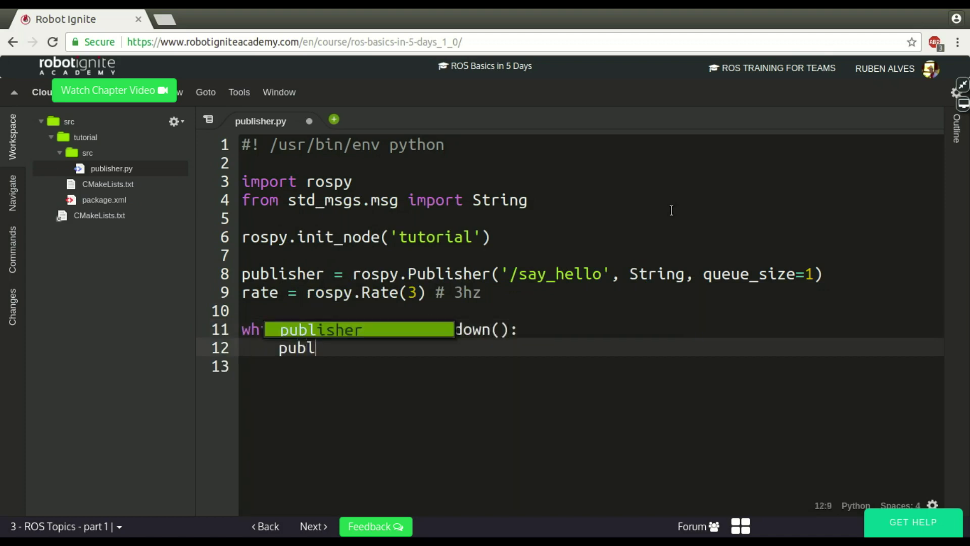
{"action": "type", "text": "isher.publi"}
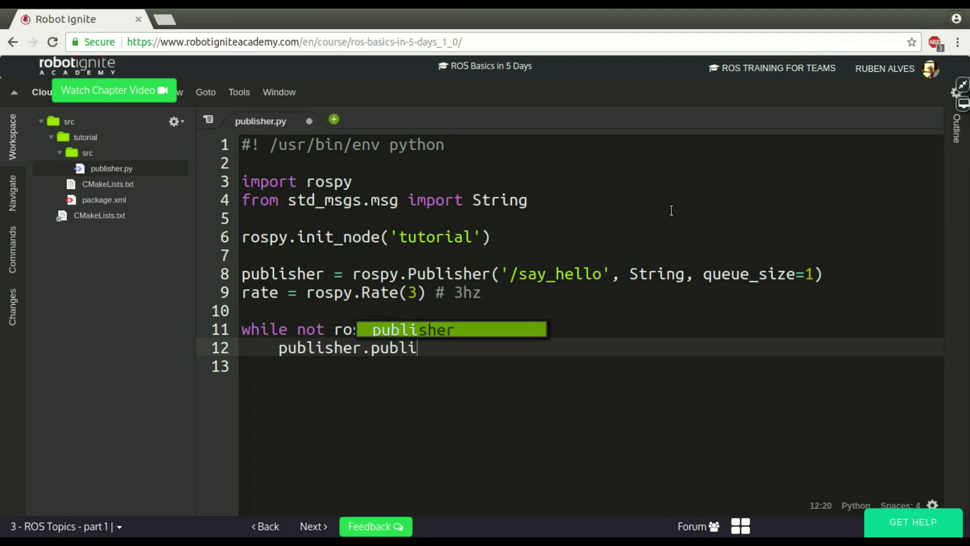
{"action": "type", "text": "sh('"}
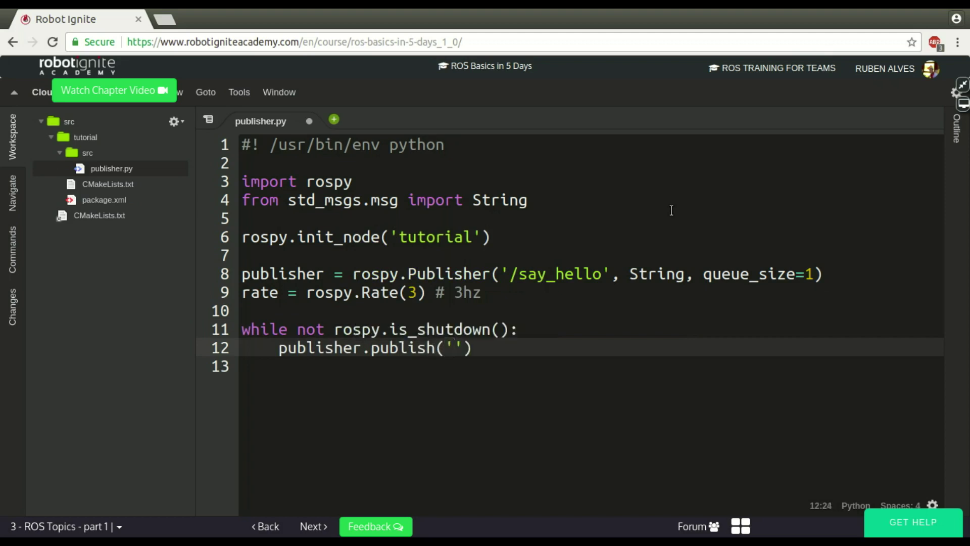
{"action": "type", "text": "Hey,"}
{"action": "key", "text": "BackSpace"}
{"action": "type", "text": "!"}
{"action": "key", "text": "End"}
{"action": "key", "text": "Return"}
{"action": "type", "text": "rate."}
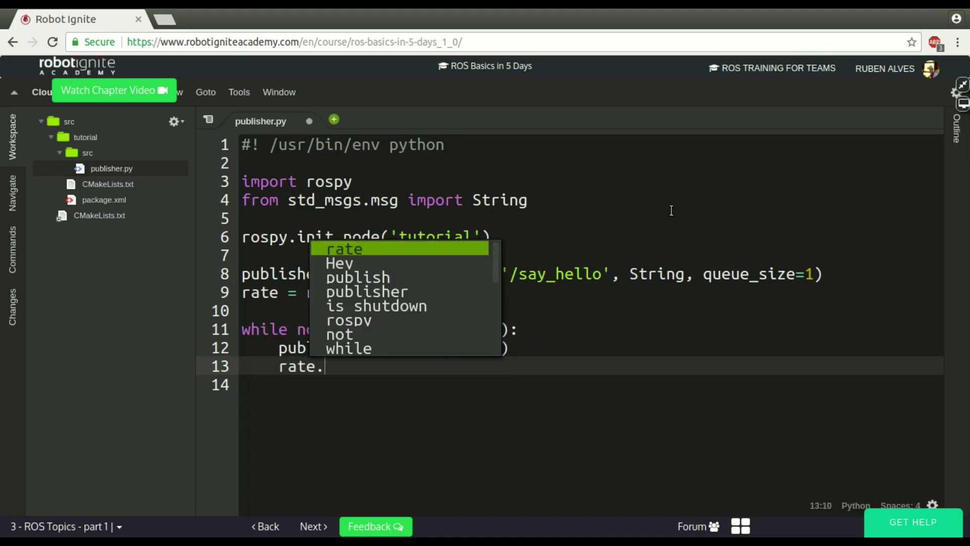
{"action": "type", "text": "sleep"}
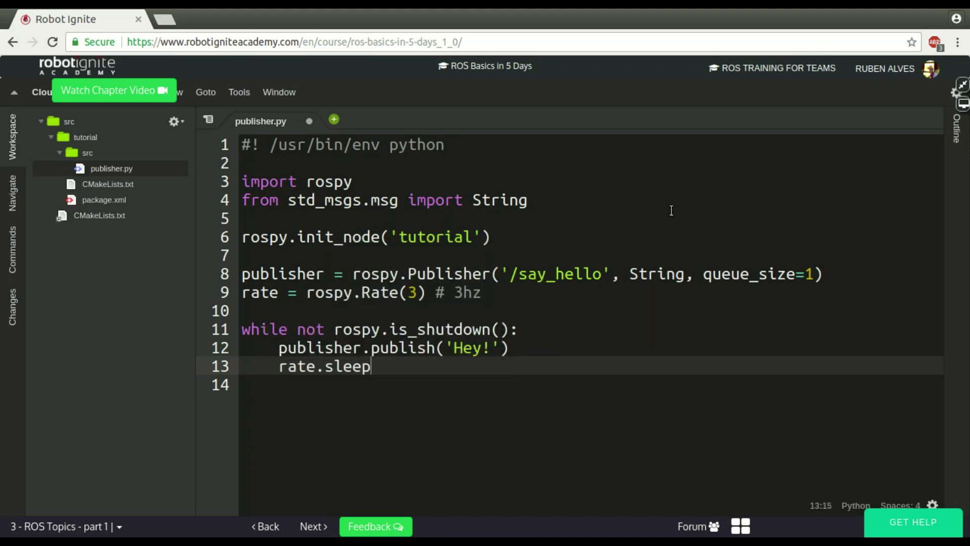
{"action": "type", "text": "()"}
- Review the rate.sleep(), publish and 3 Hz rate lines, then save publisher.py
{"action": "left_click", "coordinate": [279, 365], "text": "shift"}
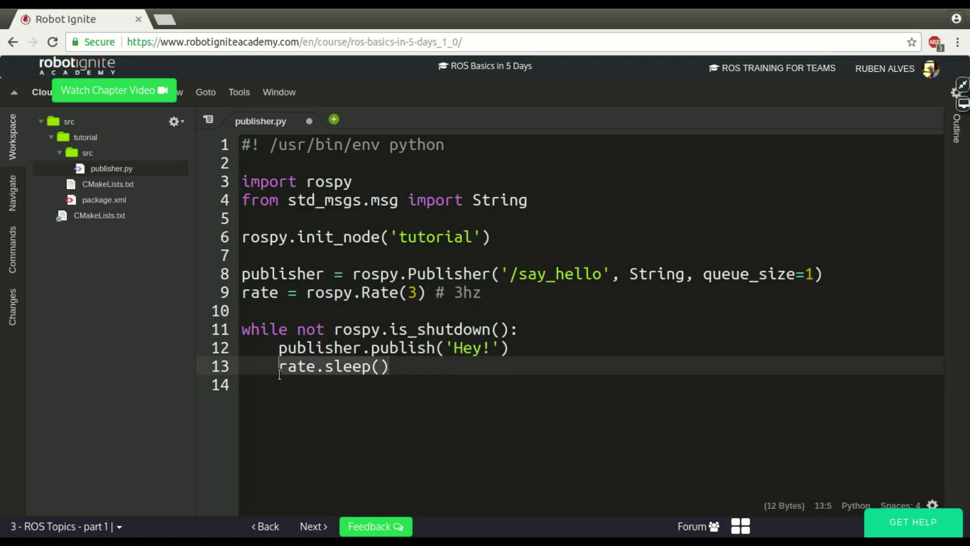
{"action": "left_click", "coordinate": [403, 365]}
{"action": "left_click", "coordinate": [547, 343]}
{"action": "left_click", "coordinate": [409, 367]}
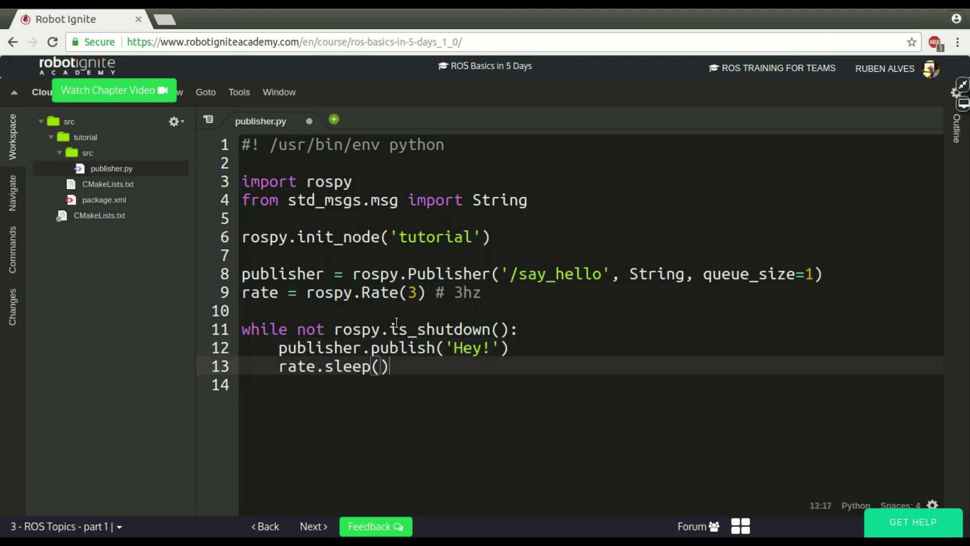
{"action": "left_click", "coordinate": [423, 293]}
{"action": "key", "text": "ctrl+s"}
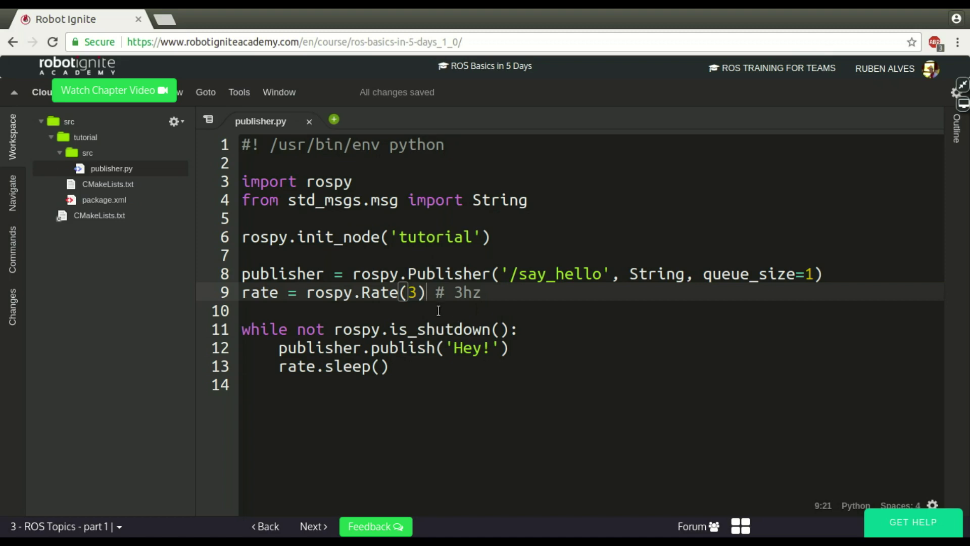
{"action": "left_click_drag", "start_coordinate": [407, 366], "coordinate": [243, 160]}
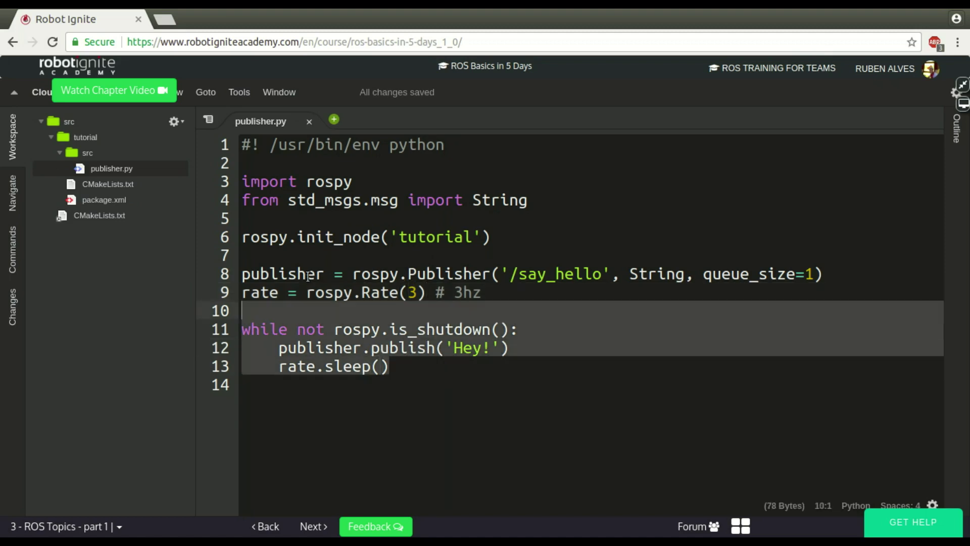
{"action": "left_click", "coordinate": [362, 183]}
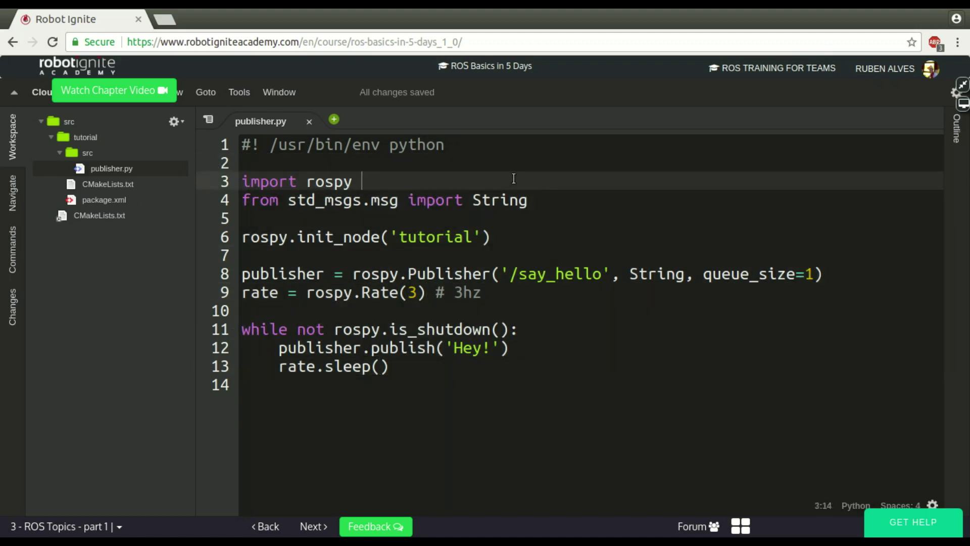
- Restore the workspace and run rosnode list, rostopic list | grep say_hello, and rostopic list
{"action": "left_click", "coordinate": [963, 86]}
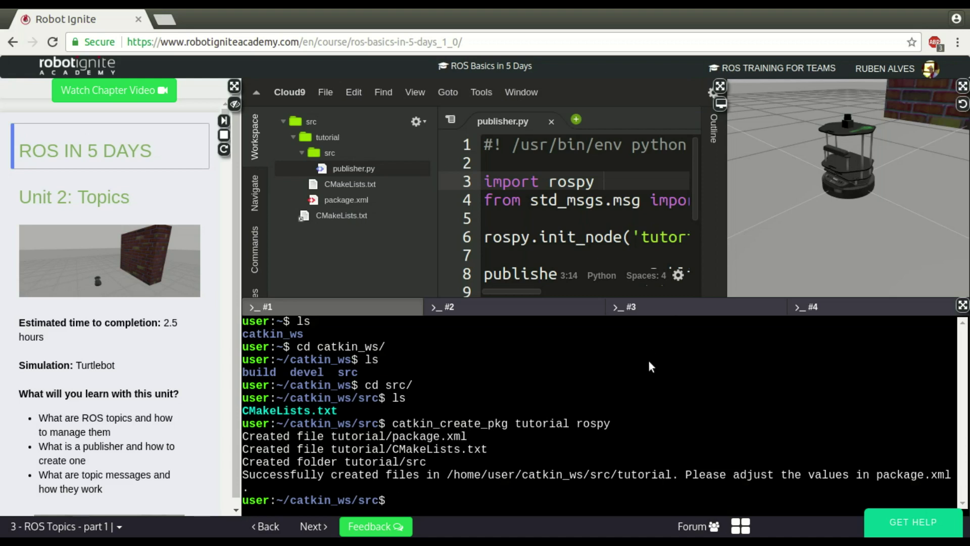
{"action": "type", "text": "rosnode"}
{"action": "type", "text": " list"}
{"action": "key", "text": "Return"}
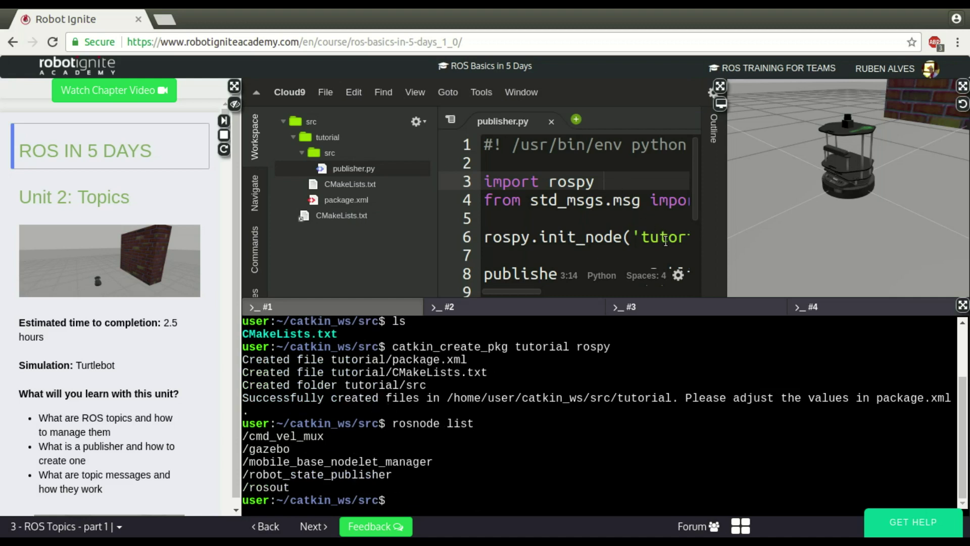
{"action": "left_click_drag", "start_coordinate": [533, 291], "coordinate": [557, 292]}
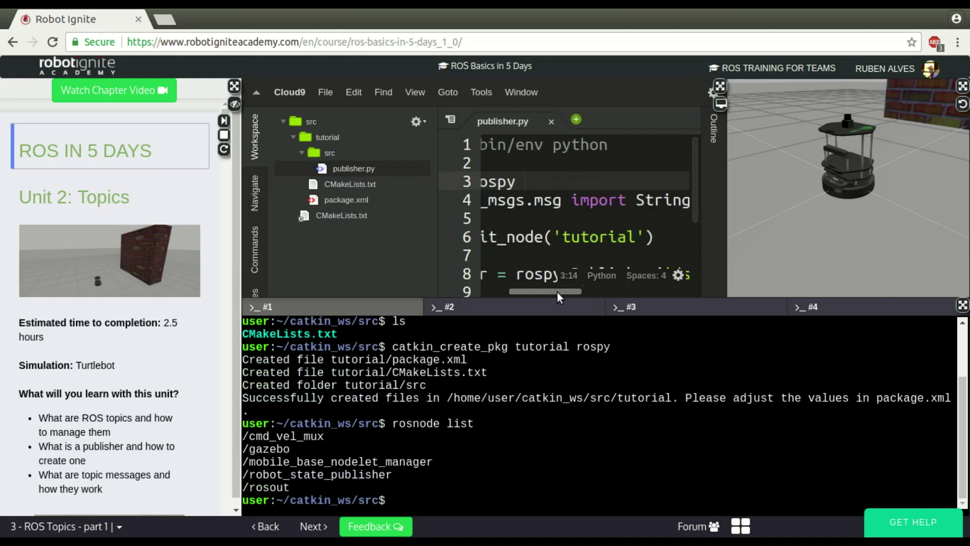
{"action": "scroll", "coordinate": [557, 291], "scroll_direction": "left", "scroll_amount": 2}
{"action": "double_click", "coordinate": [620, 238]}
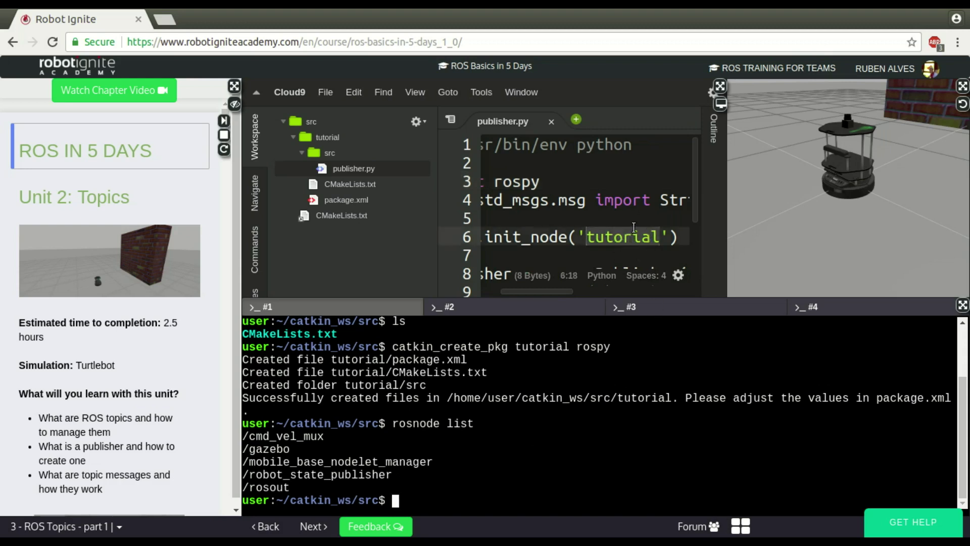
{"action": "left_click", "coordinate": [634, 229]}
{"action": "type", "text": "rosto"}
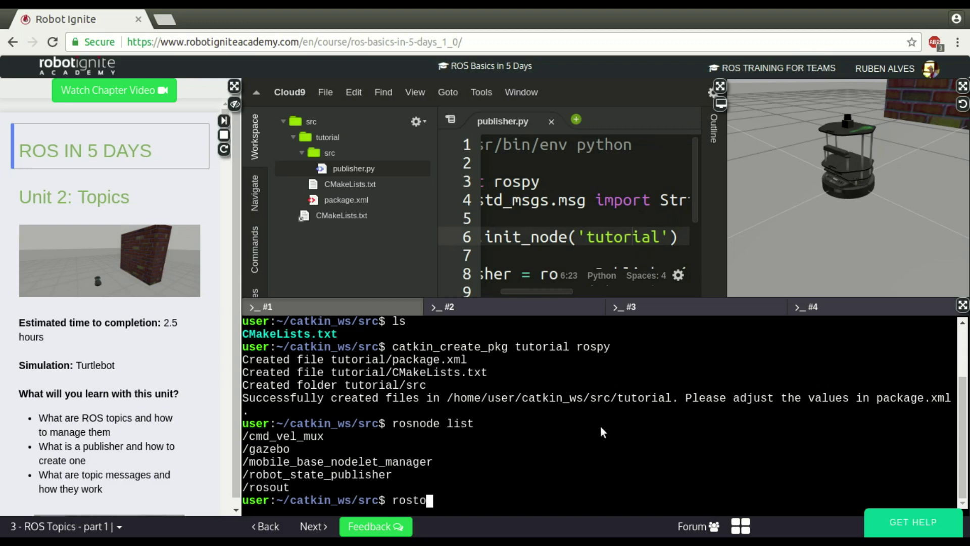
{"action": "type", "text": "pic list | grep "}
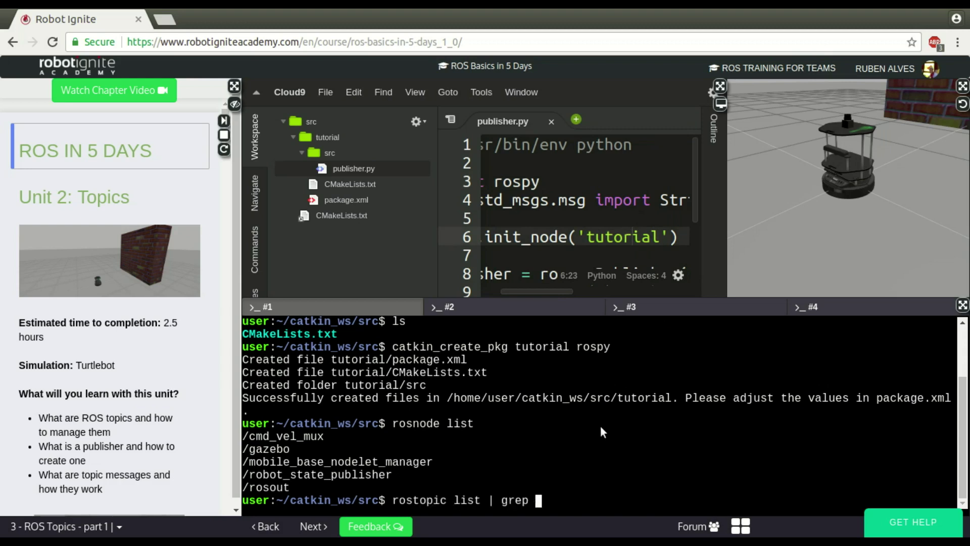
{"action": "type", "text": "say"}
{"action": "type", "text": "_hello"}
{"action": "key", "text": "Return"}
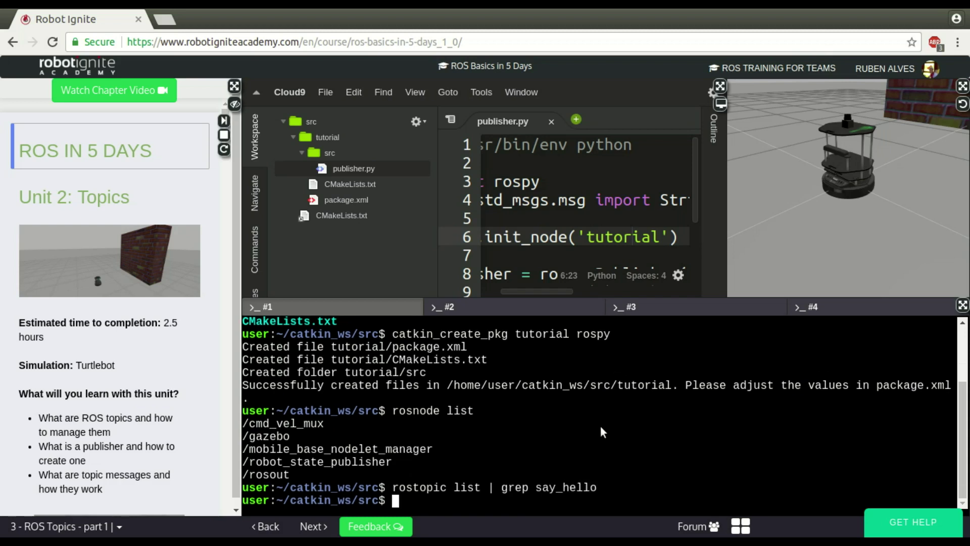
{"action": "type", "text": "rostopic list"}
{"action": "key", "text": "Return"}
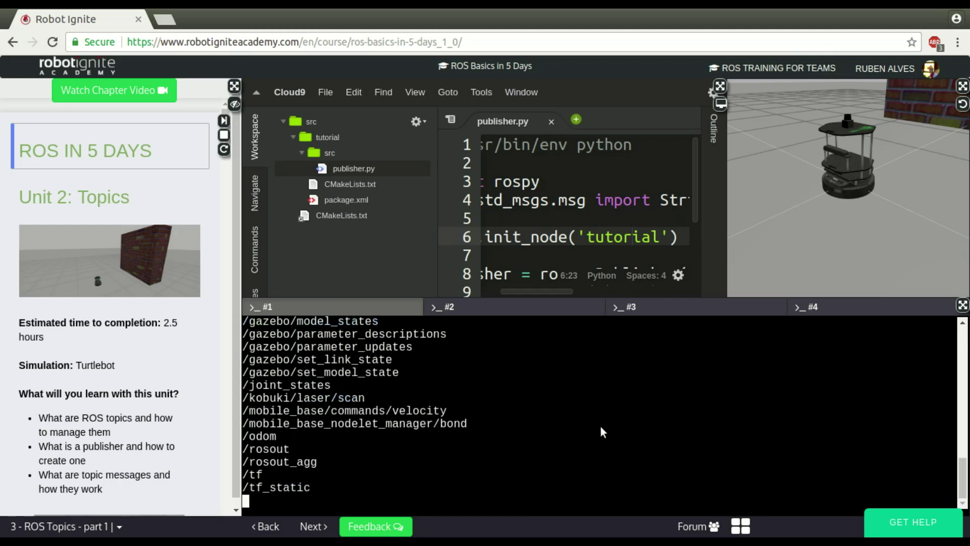
{"action": "scroll", "coordinate": [573, 419], "scroll_direction": "up", "scroll_amount": 5}
{"action": "scroll", "coordinate": [574, 419], "scroll_direction": "up", "scroll_amount": 5}
{"action": "scroll", "coordinate": [574, 418], "scroll_direction": "down", "scroll_amount": 10}
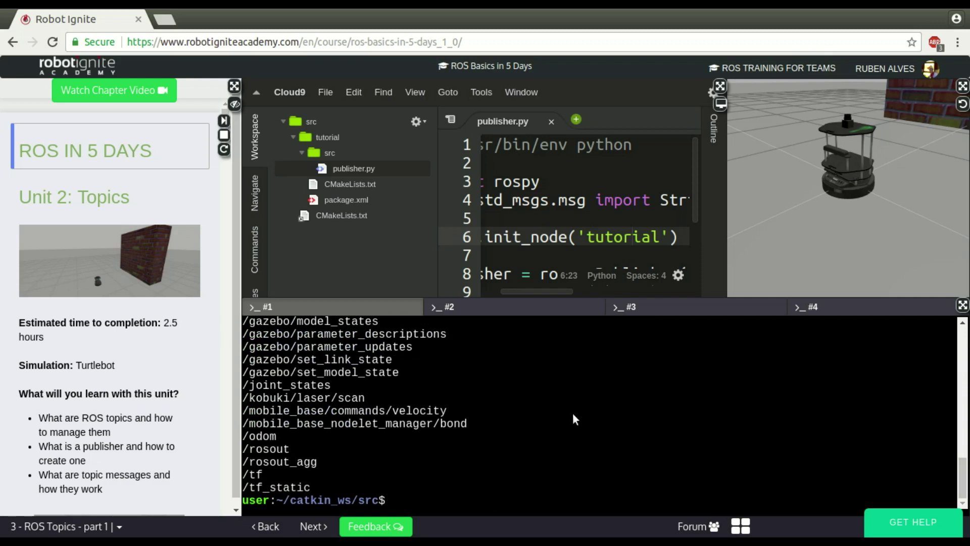
{"action": "type", "text": "ls"}
- List src, check the script name, then run rosrun tutorial publisher.py
{"action": "key", "text": "Return"}
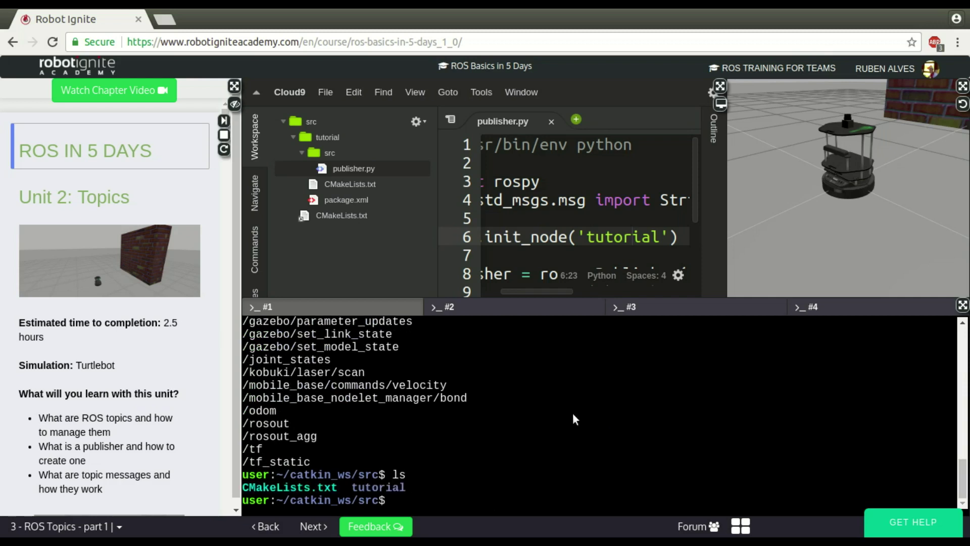
{"action": "type", "text": "ls"}
{"action": "key", "text": "BackSpace"}
{"action": "key", "text": "BackSpace"}
{"action": "key", "text": "BackSpace"}
{"action": "type", "text": "ros"}
{"action": "type", "text": "run tutorial"}
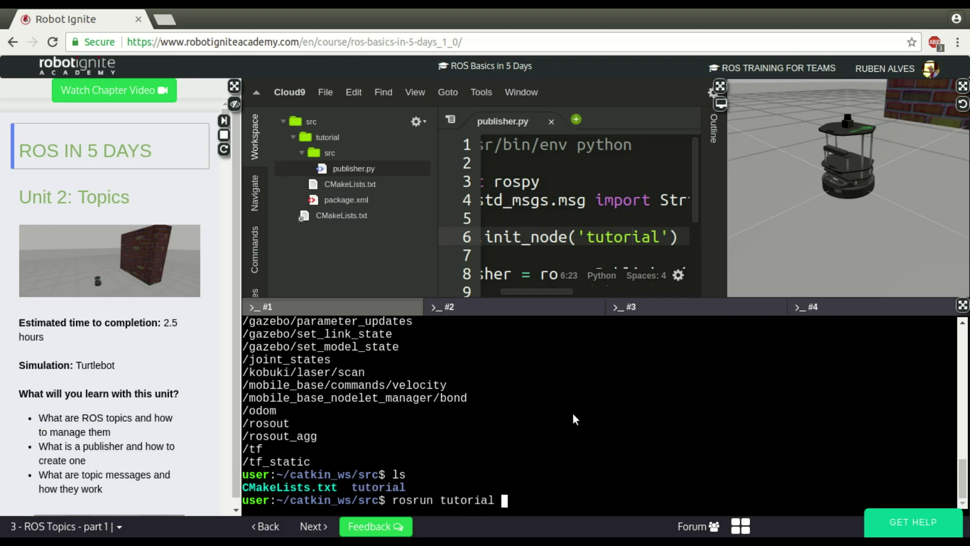
{"action": "left_click", "coordinate": [340, 172]}
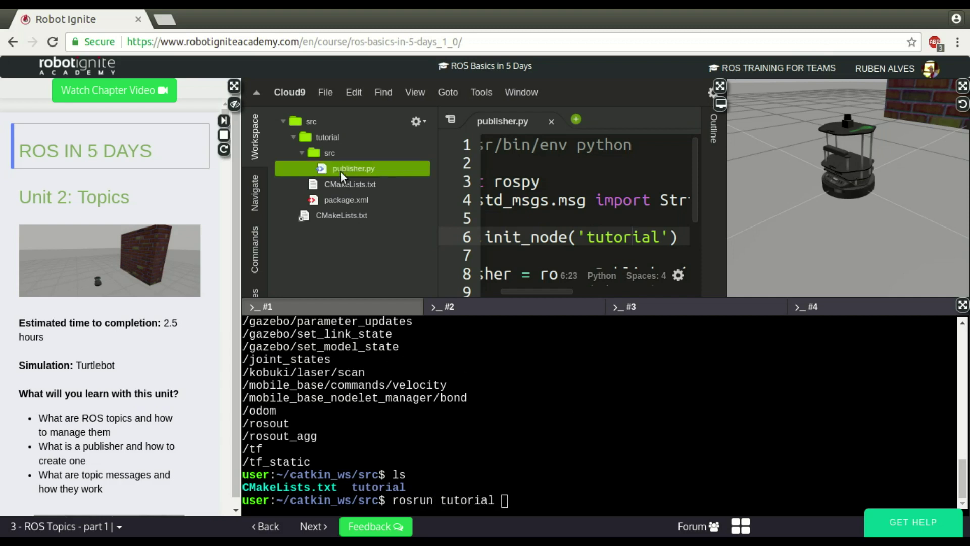
{"action": "left_click", "coordinate": [579, 468]}
{"action": "type", "text": "publishe"}
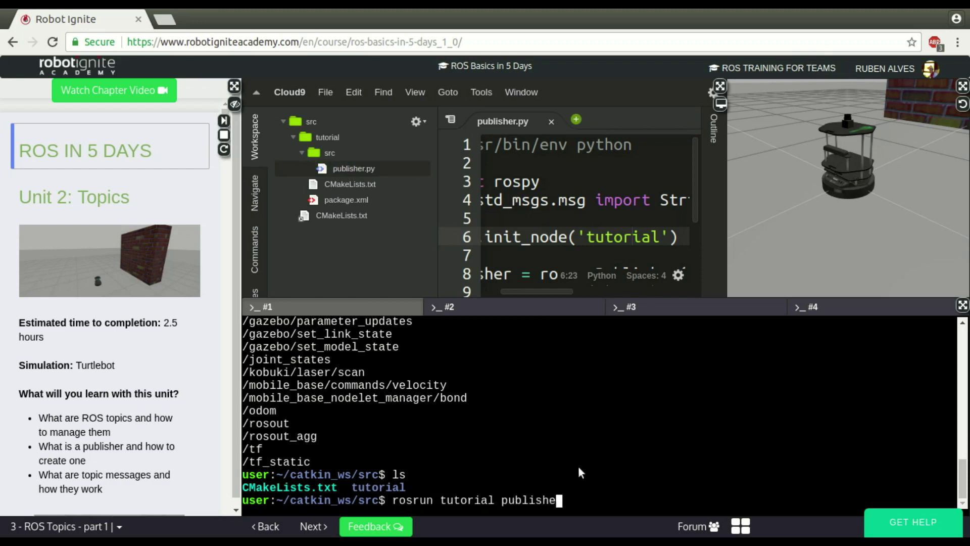
{"action": "type", "text": "r.py"}
{"action": "key", "text": "Return"}
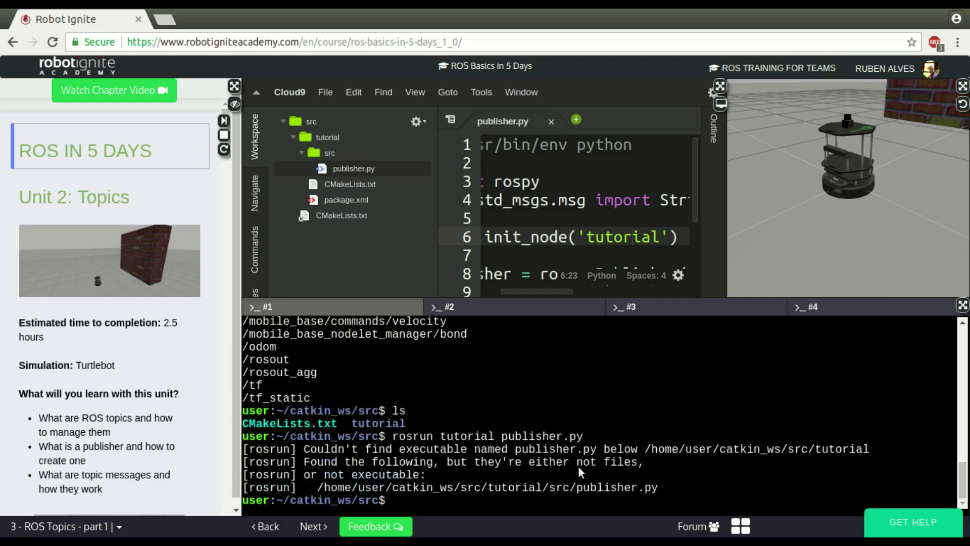
{"action": "type", "text": "ls"}
- List the contents of the src, tutorial and tutorial/src folders
{"action": "key", "text": "Return"}
{"action": "type", "text": "ls"}
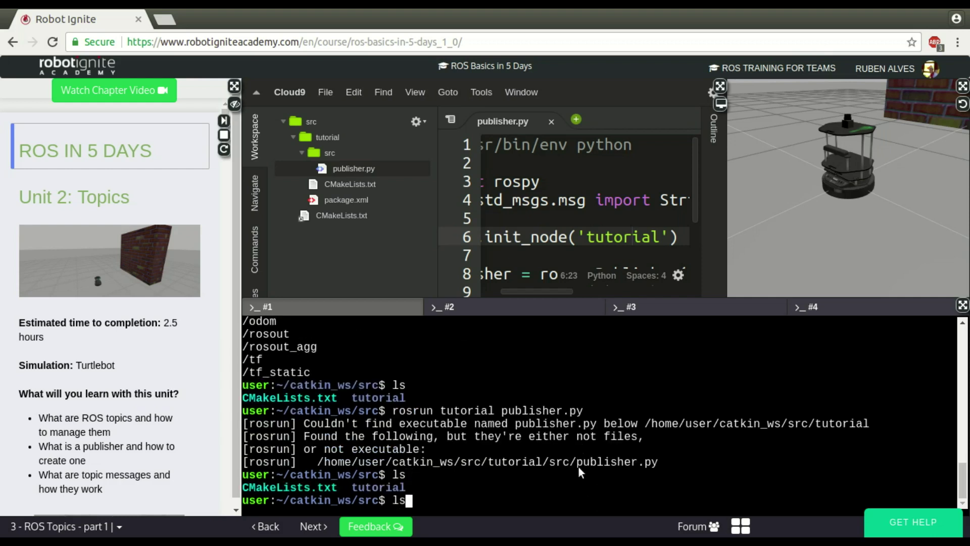
{"action": "type", "text": " t"}
{"action": "key", "text": "Tab"}
{"action": "key", "text": "Return"}
{"action": "type", "text": "ls tutorial/src/"}
{"action": "key", "text": "Return"}
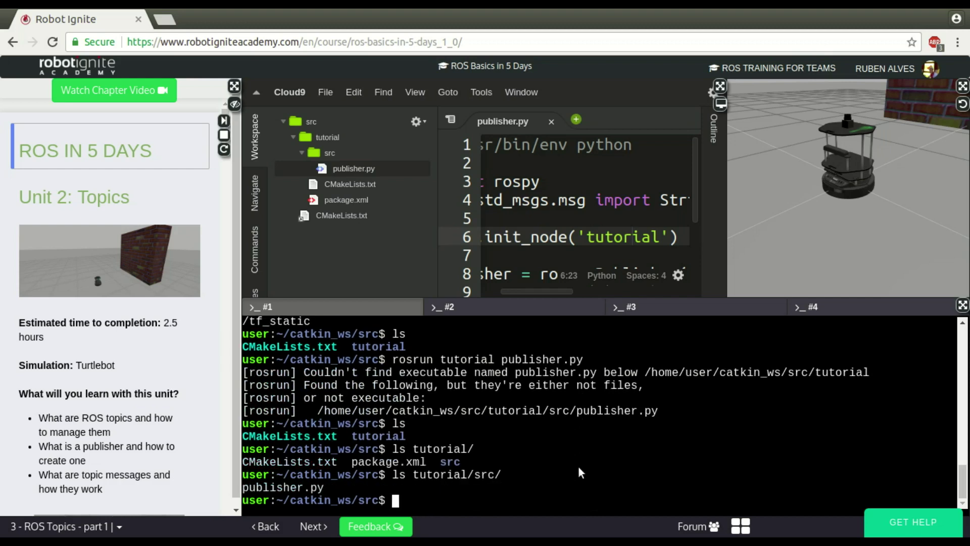
{"action": "type", "text": "chmod +"}
{"action": "type", "text": "x "}
{"action": "type", "text": "tu"}
- Run chmod +x on tutorial/src/publisher.py, then rerun rosrun tutorial publisher.py
{"action": "key", "text": "Tab"}
{"action": "type", "text": "s"}
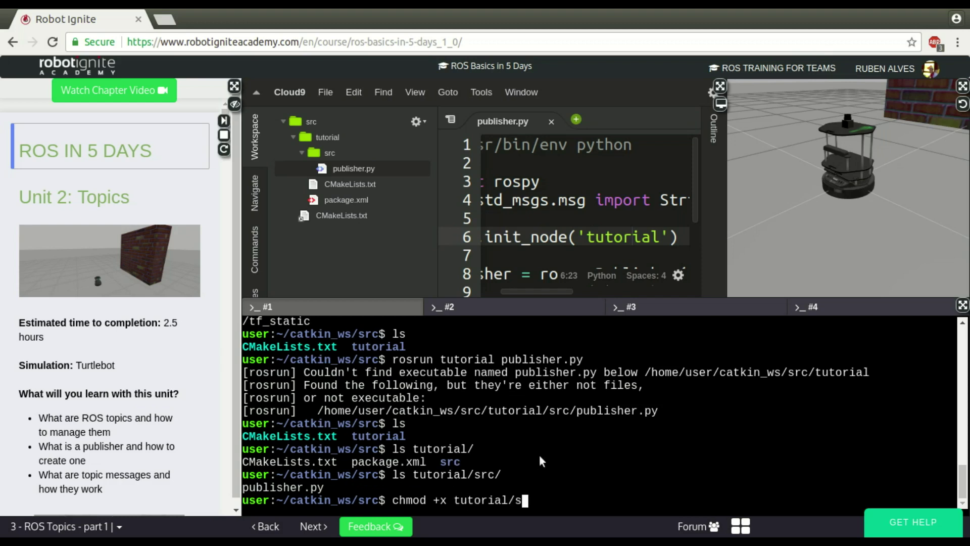
{"action": "key", "text": "Tab"}
{"action": "key", "text": "Tab"}
{"action": "key", "text": "Return"}
{"action": "type", "text": "l"}
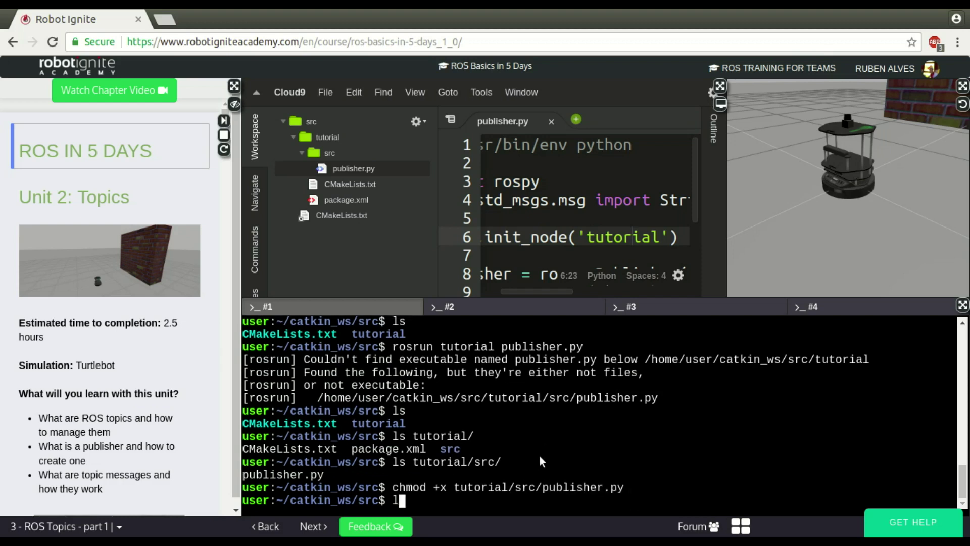
{"action": "type", "text": "s"}
{"action": "key", "text": "Up"}
{"action": "key", "text": "Up"}
{"action": "key", "text": "Up"}
{"action": "key", "text": "Return"}
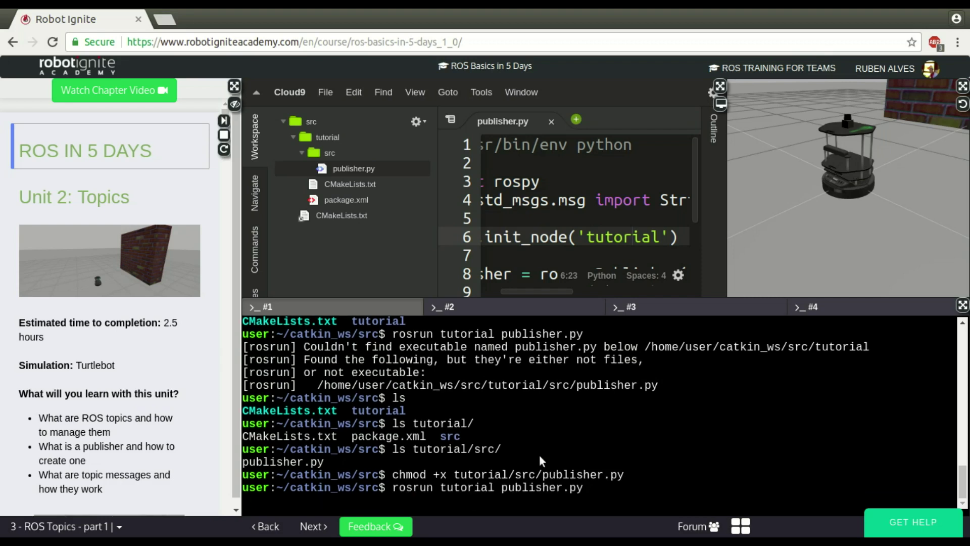
- In terminal #2, list ROS nodes to spot /tutorial and list topics filtered for 'say_'
{"action": "left_click", "coordinate": [485, 309]}
{"action": "type", "text": "ros"}
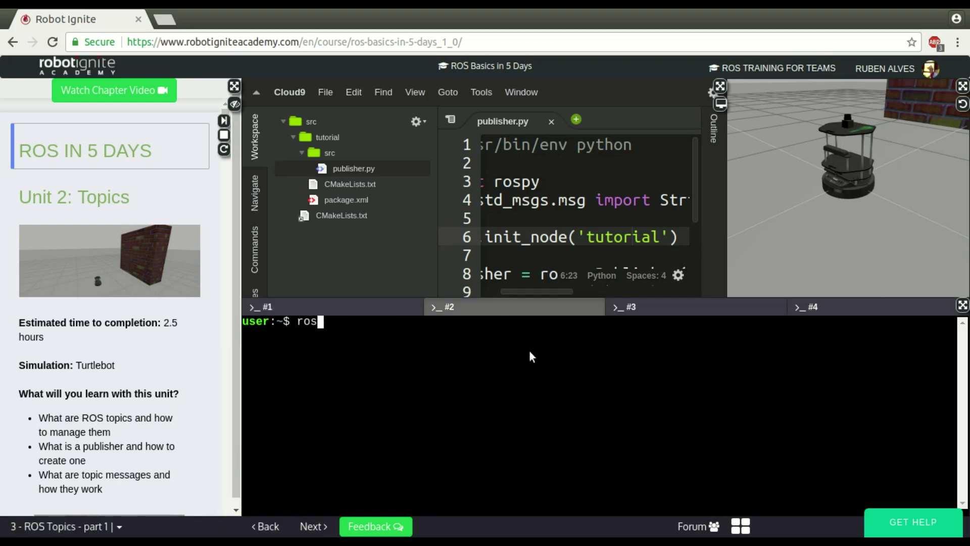
{"action": "type", "text": "node list"}
{"action": "key", "text": "Return"}
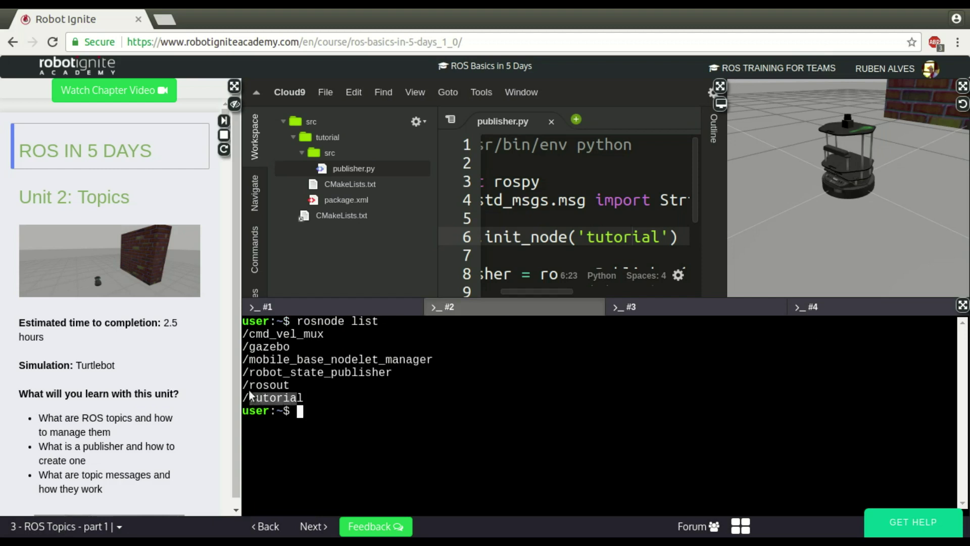
{"action": "left_click_drag", "start_coordinate": [250, 389], "coordinate": [248, 350]}
{"action": "double_click", "coordinate": [284, 397]}
{"action": "type", "text": "rost"}
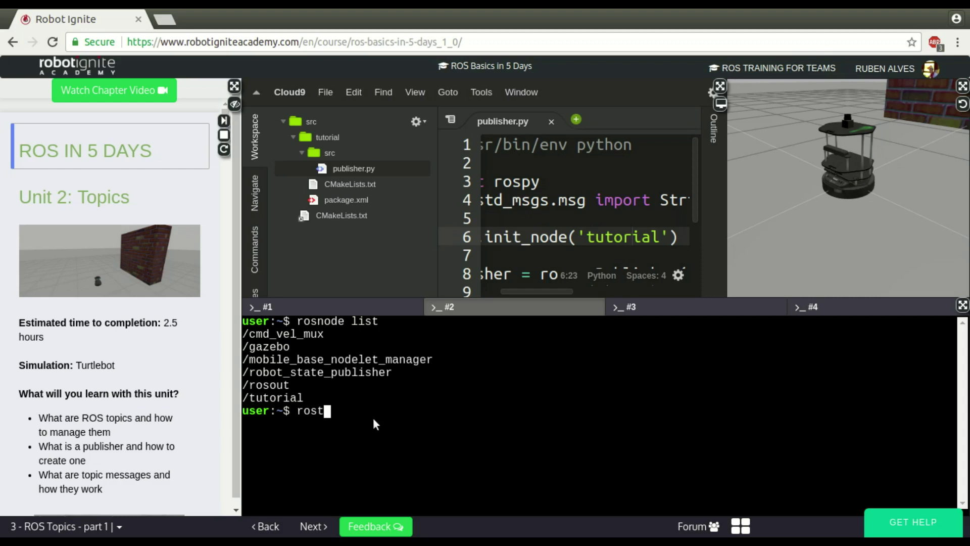
{"action": "type", "text": "to"}
{"action": "key", "text": "Tab"}
{"action": "type", "text": "st | "}
{"action": "type", "text": "grep say_"}
{"action": "key", "text": "Return"}
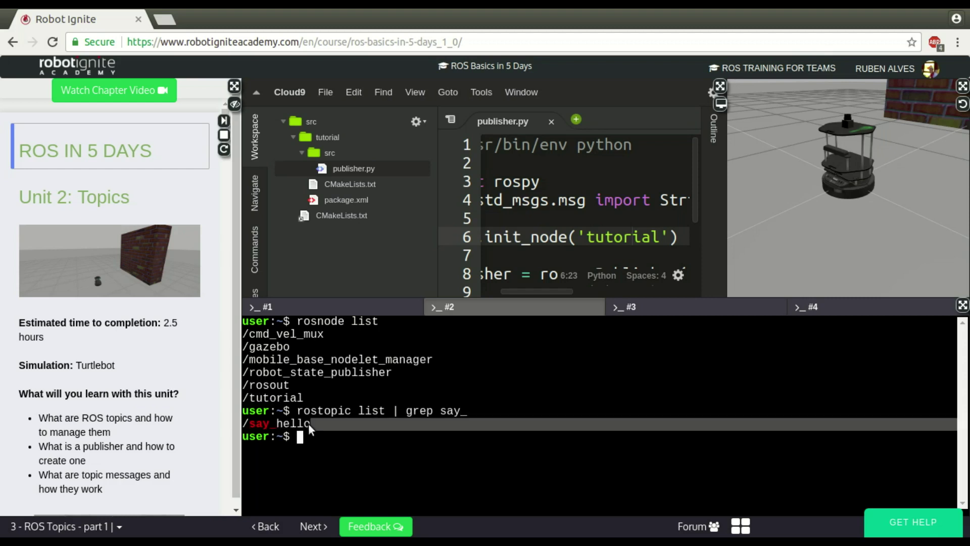
- Run rostopic echo /say_hello, using the copied topic name, to stream repeated 'Hey!' messages
{"action": "left_click_drag", "start_coordinate": [311, 424], "coordinate": [243, 424]}
{"action": "middle_click", "coordinate": [543, 437]}
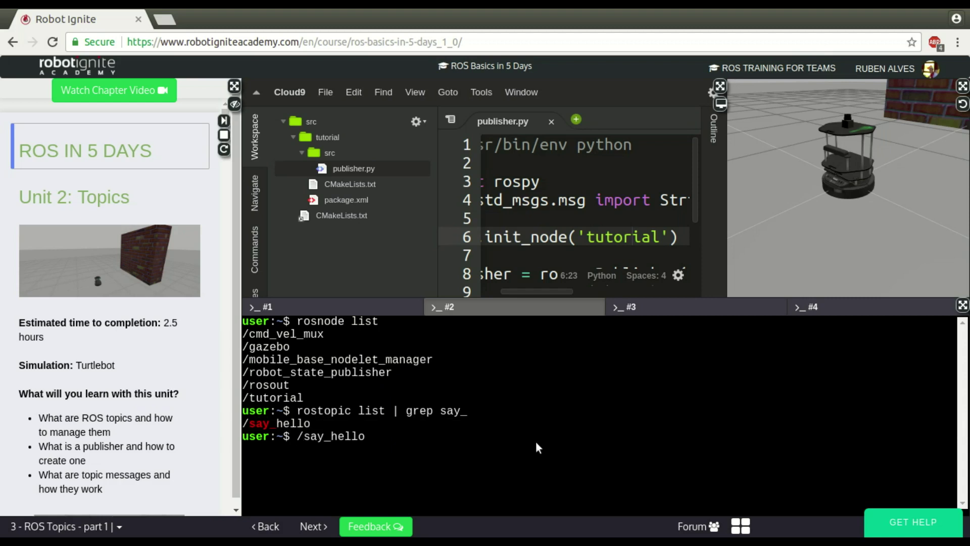
{"action": "key", "text": "Home"}
{"action": "type", "text": "rostopic "}
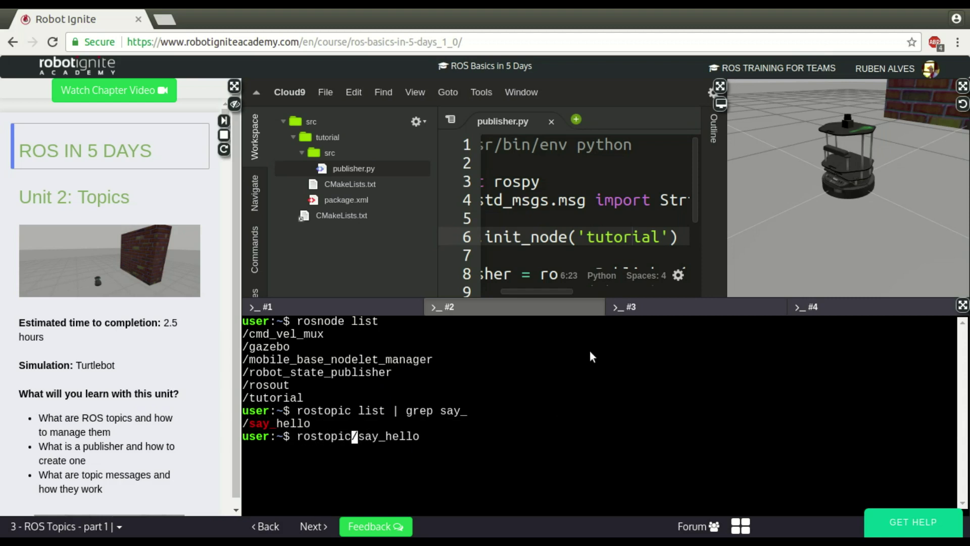
{"action": "type", "text": "echo"}
{"action": "key", "text": "Return"}
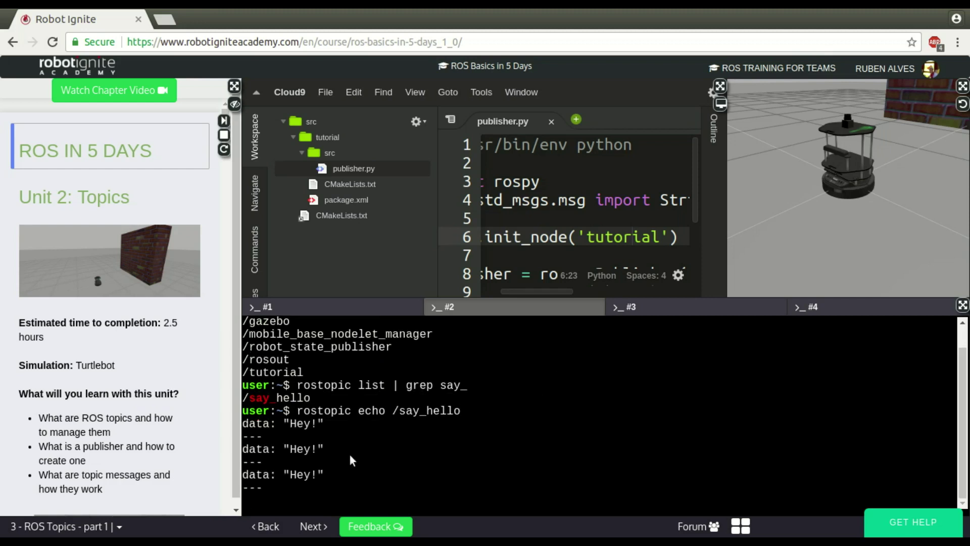
{"action": "left_click_drag", "start_coordinate": [333, 449], "coordinate": [307, 444]}
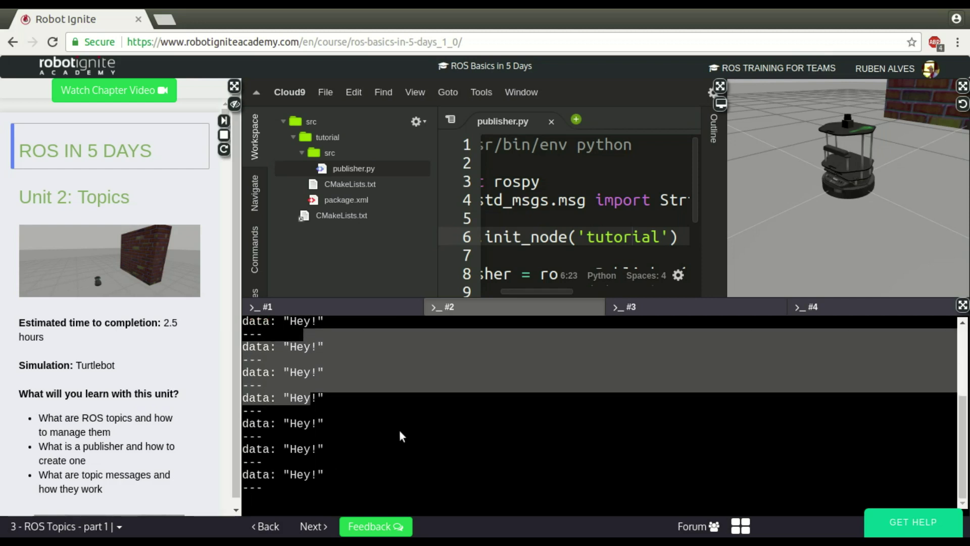
{"action": "left_click", "coordinate": [571, 239]}
{"action": "scroll", "coordinate": [570, 241], "scroll_direction": "down", "scroll_amount": 5}
{"action": "scroll", "coordinate": [573, 250], "scroll_direction": "up", "scroll_amount": 2}
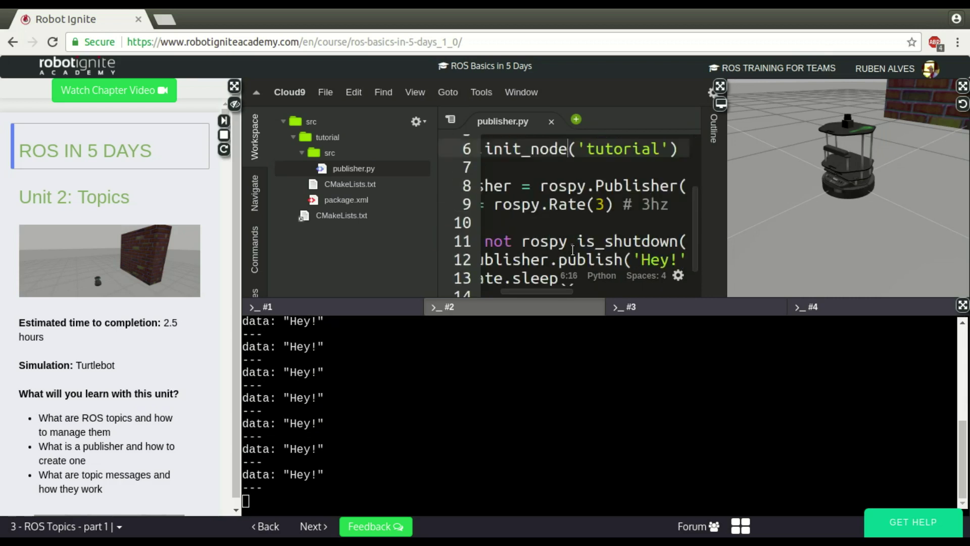
{"action": "left_click", "coordinate": [721, 86]}
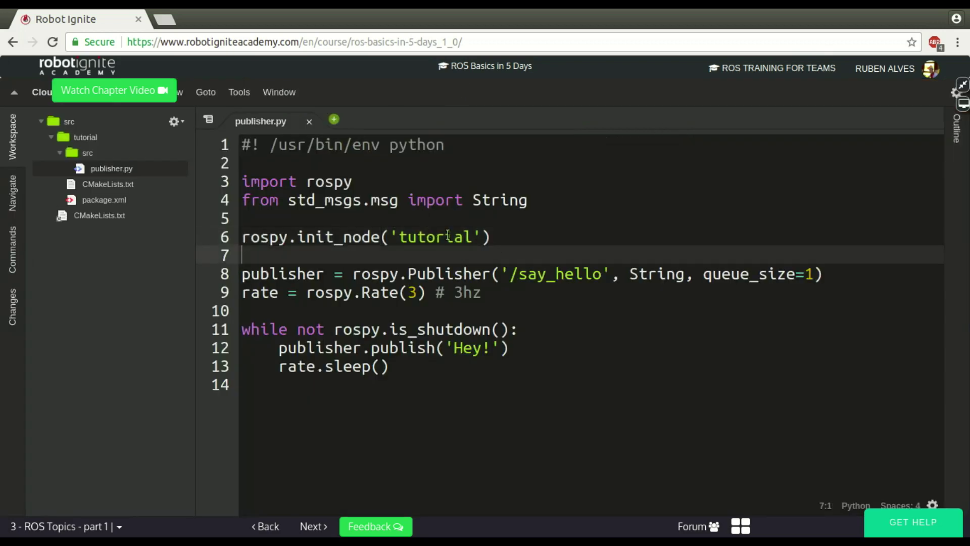
{"action": "left_click", "coordinate": [344, 277]}
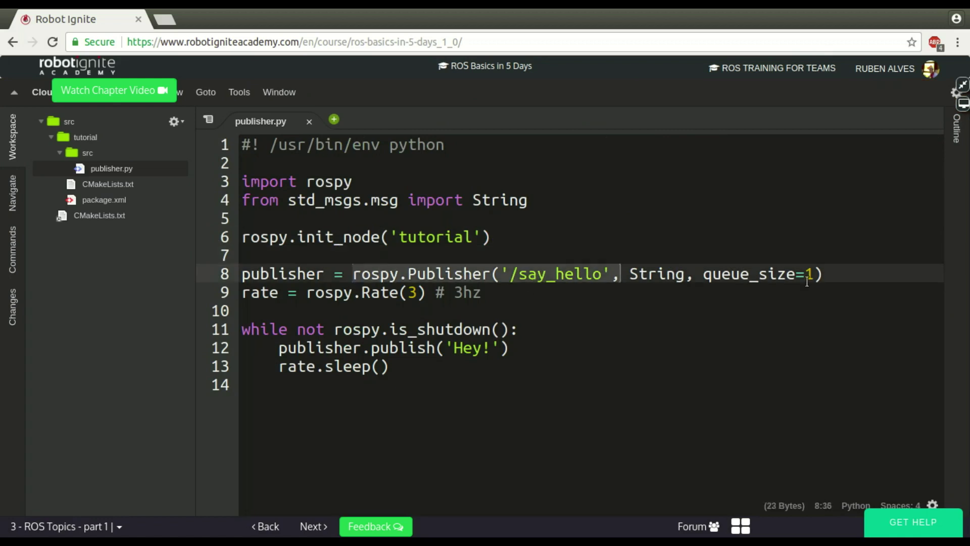
{"action": "left_click", "coordinate": [453, 293]}
{"action": "left_click_drag", "start_coordinate": [428, 293], "coordinate": [242, 294]}
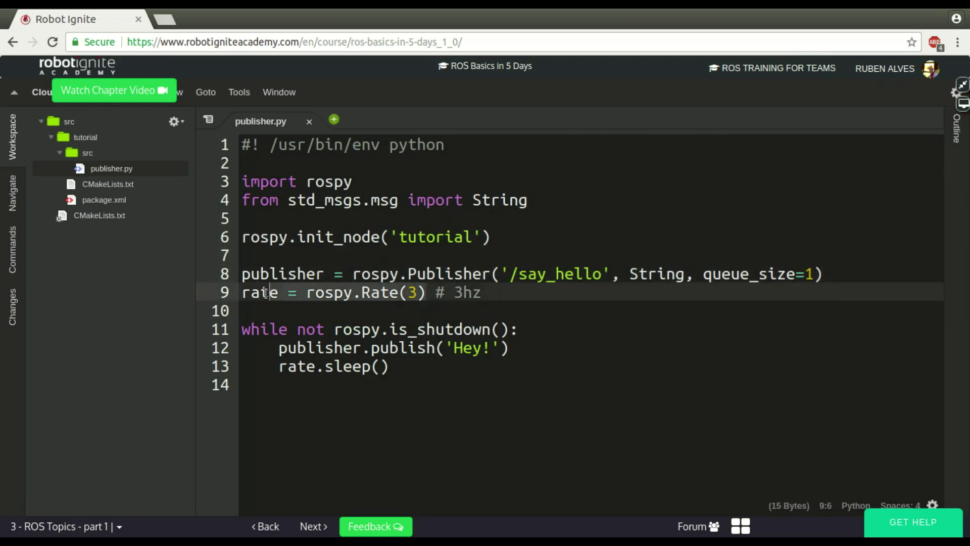
{"action": "left_click", "coordinate": [494, 273]}
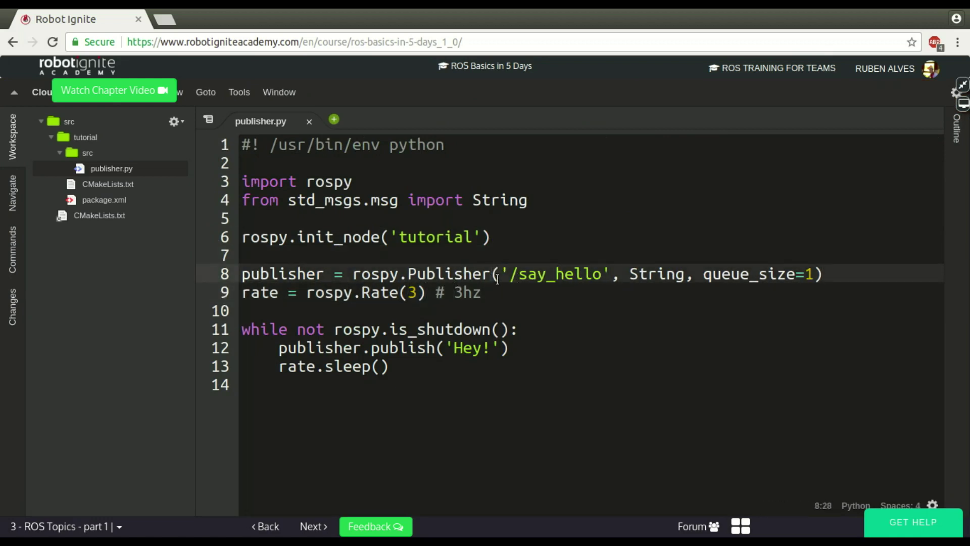
{"action": "left_click_drag", "start_coordinate": [433, 366], "coordinate": [274, 228]}
{"action": "left_click", "coordinate": [274, 215]}
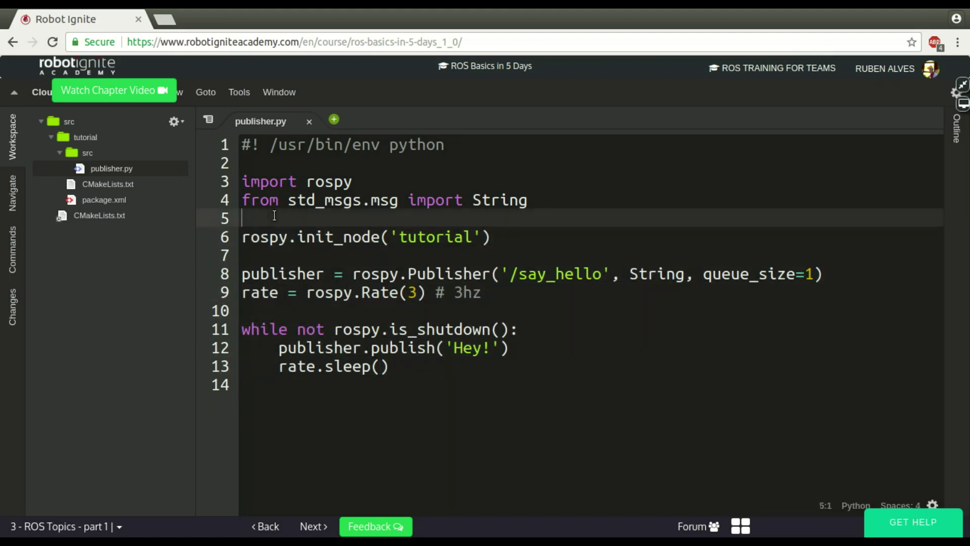
{"action": "key", "text": "Down"}
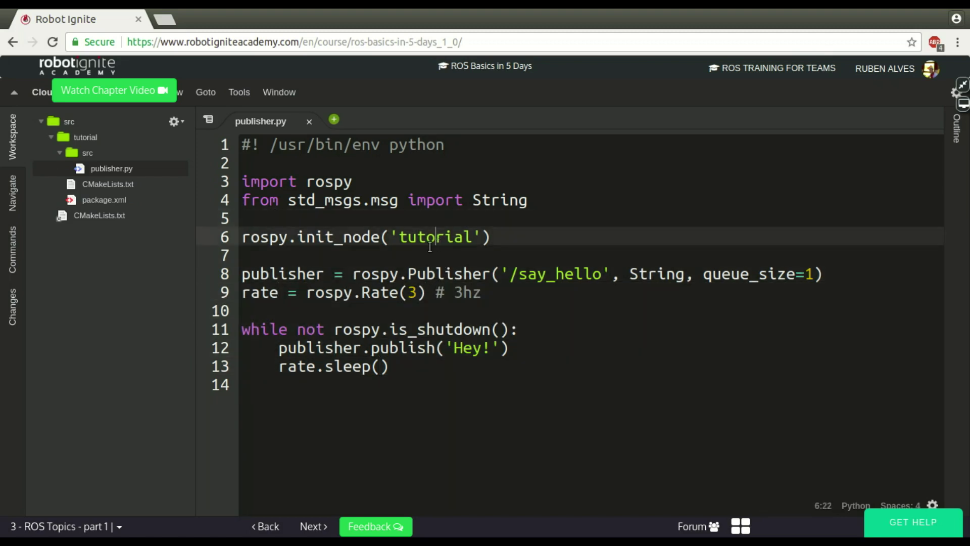
{"action": "key", "text": "Down"}
- Restore the terminals-and-simulation layout and end rostopic echo in terminal #2 with Ctrl+C
{"action": "left_click", "coordinate": [963, 102]}
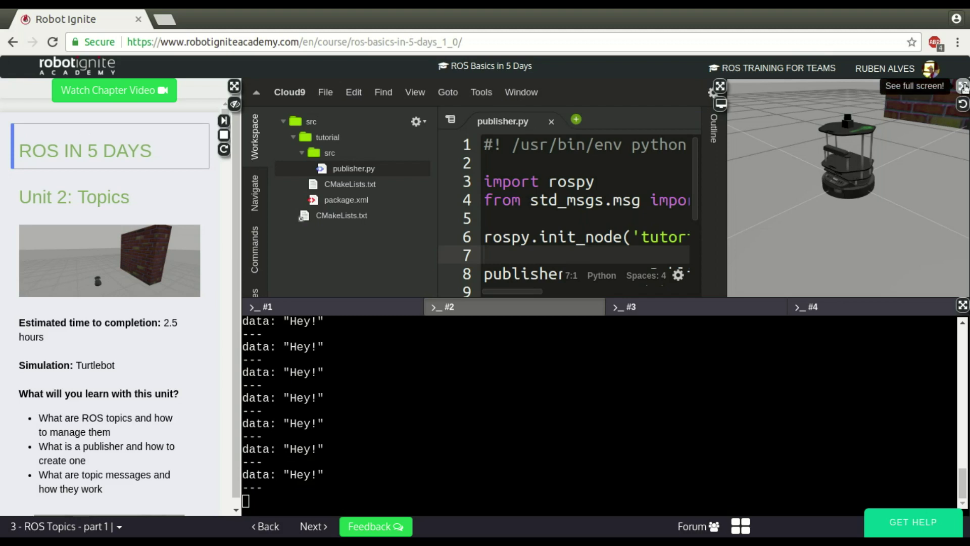
{"action": "key", "text": "ctrl+c"}
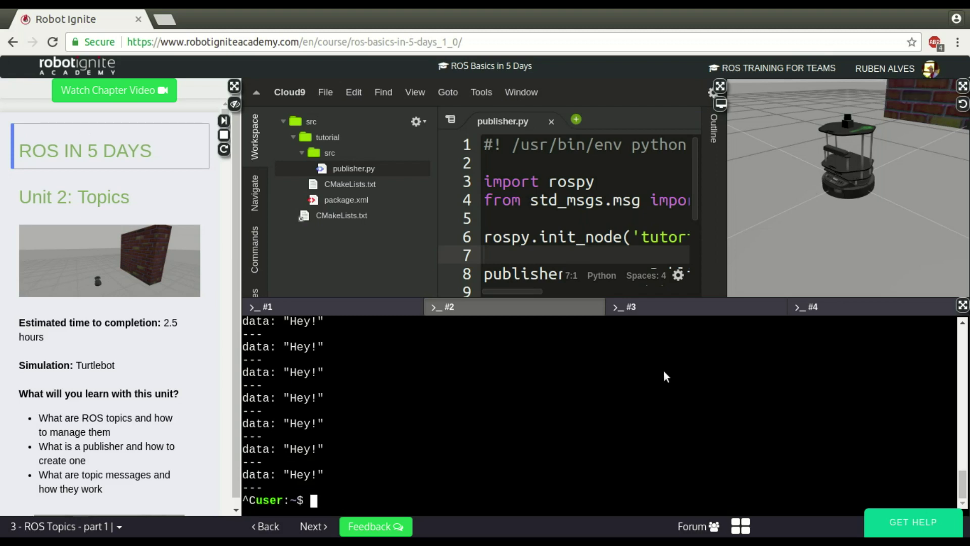